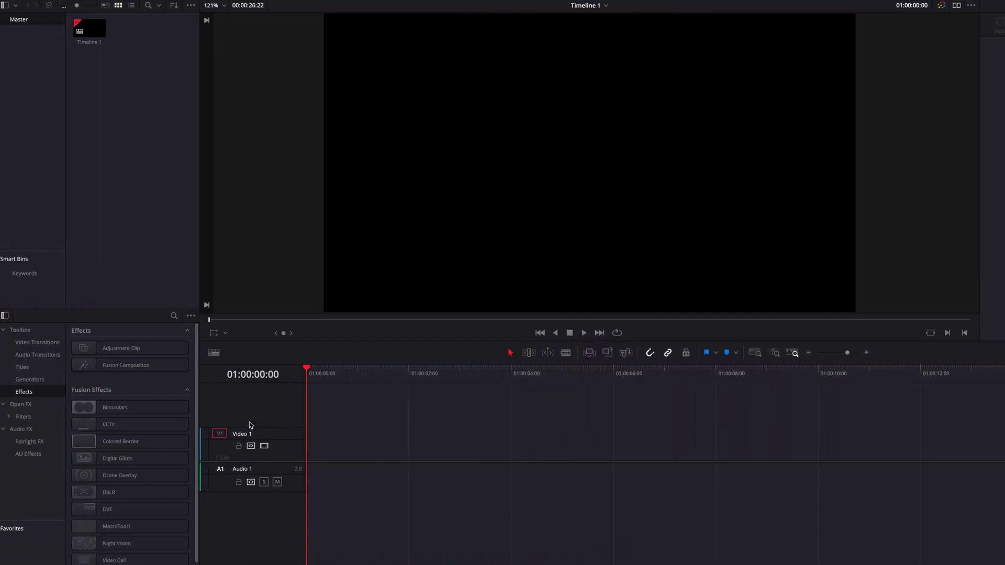
Place a Fusion Composition clip at the start of Video 1 and open it in Fusion
{"action": "left_click_drag", "start_coordinate": [59, 365], "coordinate": [178, 390]}
{"action": "left_click_drag", "start_coordinate": [260, 389], "coordinate": [350, 446]}
{"action": "left_click", "coordinate": [399, 444]}
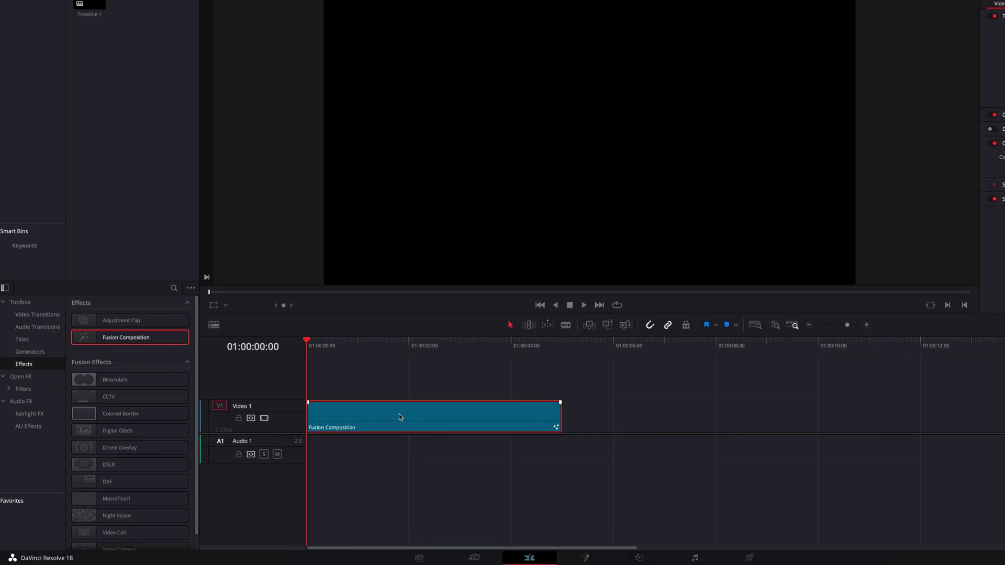
{"action": "left_click", "coordinate": [582, 556]}
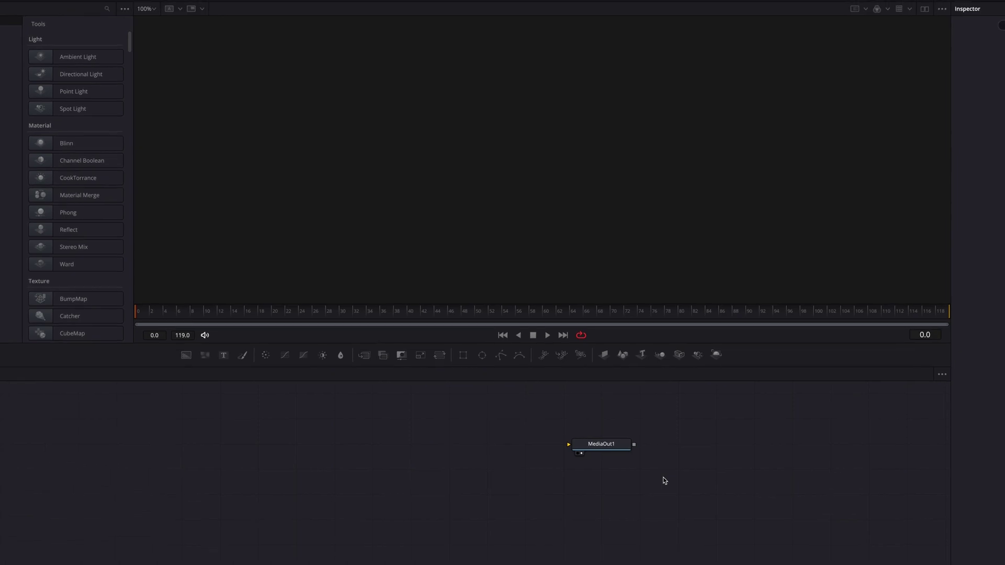
Add a Background node feeding MediaOut1 and set its colour to solid blue
{"action": "left_click_drag", "start_coordinate": [186, 355], "coordinate": [570, 445]}
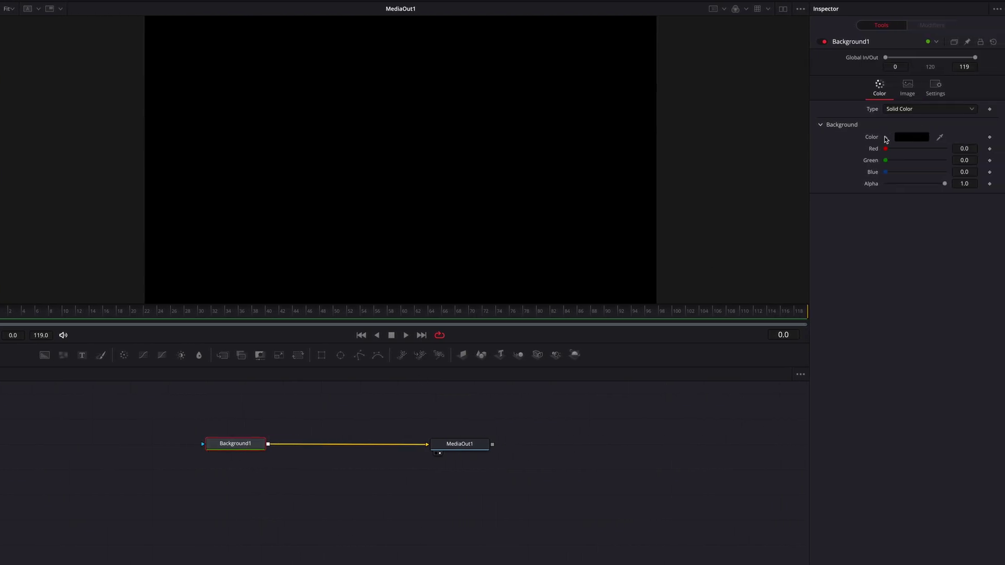
{"action": "left_click", "coordinate": [885, 137]}
{"action": "left_click_drag", "start_coordinate": [967, 171], "coordinate": [937, 171]}
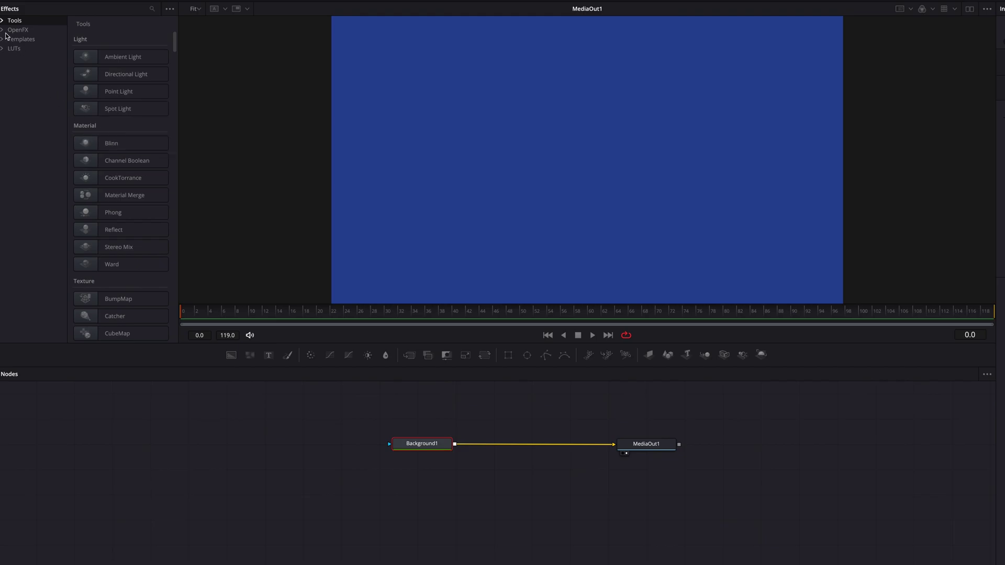
Insert a Grid Warp node from the Warp tools between Background1 and MediaOut1
{"action": "left_click", "coordinate": [3, 21]}
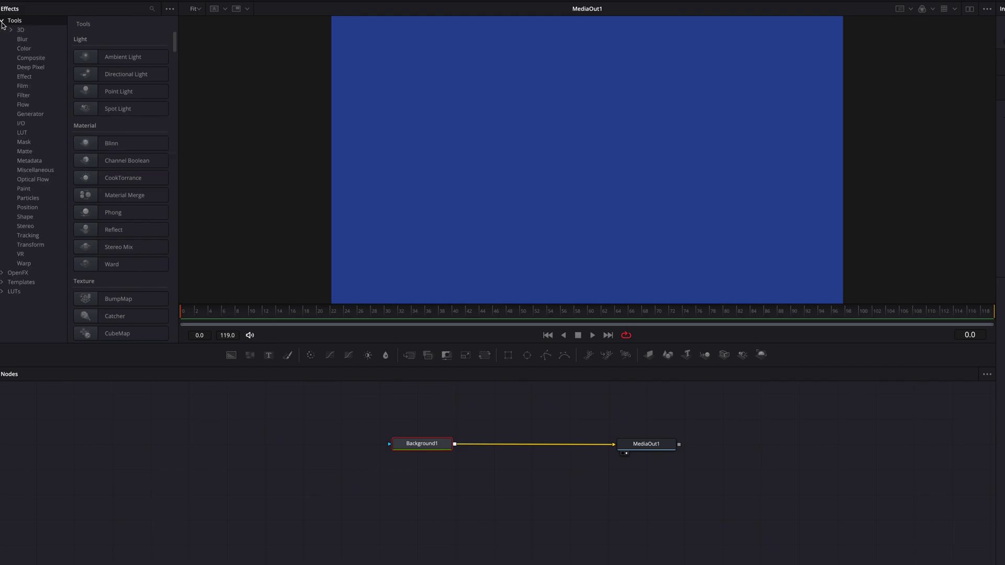
{"action": "left_click", "coordinate": [25, 263]}
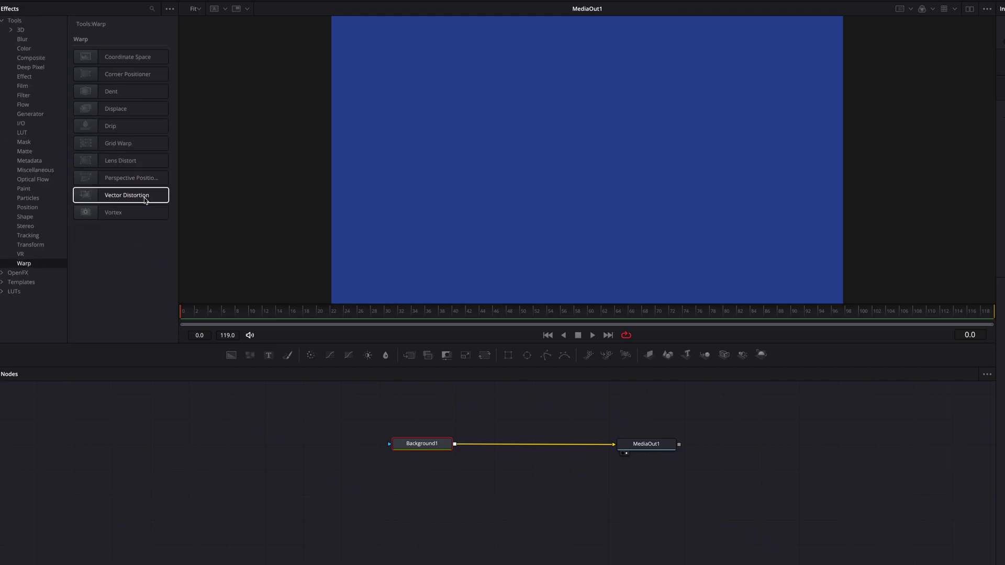
{"action": "left_click_drag", "start_coordinate": [151, 149], "coordinate": [523, 445]}
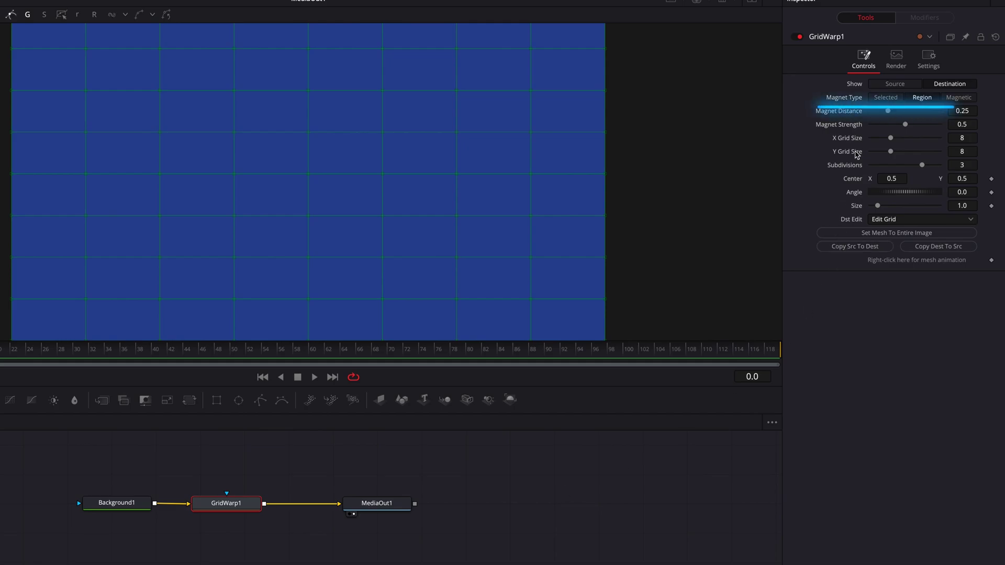
Set the Grid Warp Magnet Type to Selected, with X Grid Size 1 and Y Grid Size 2
{"action": "left_click", "coordinate": [885, 98]}
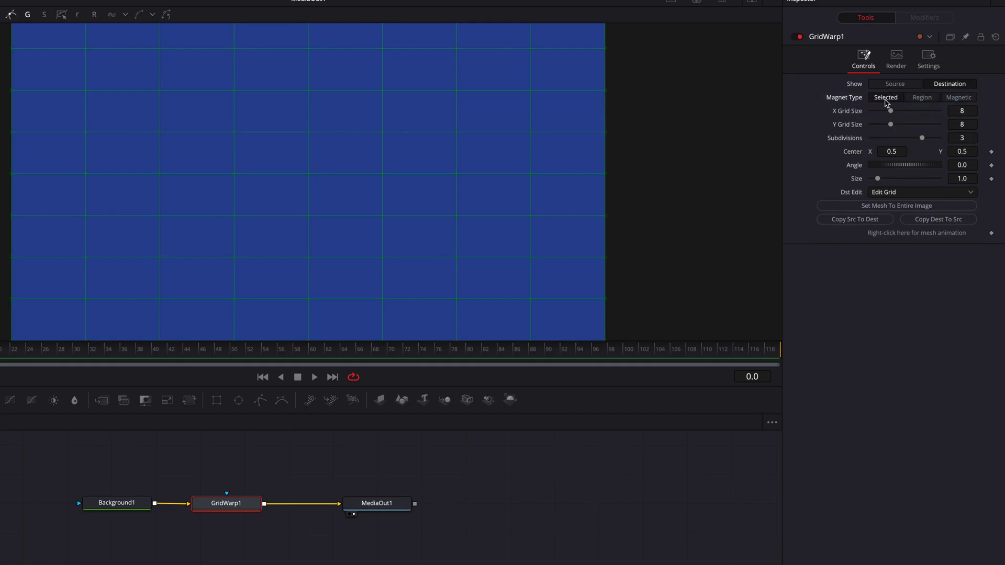
{"action": "left_click", "coordinate": [961, 111]}
{"action": "type", "text": "1"}
{"action": "key", "text": "Tab"}
{"action": "type", "text": "2"}
{"action": "key", "text": "Return"}
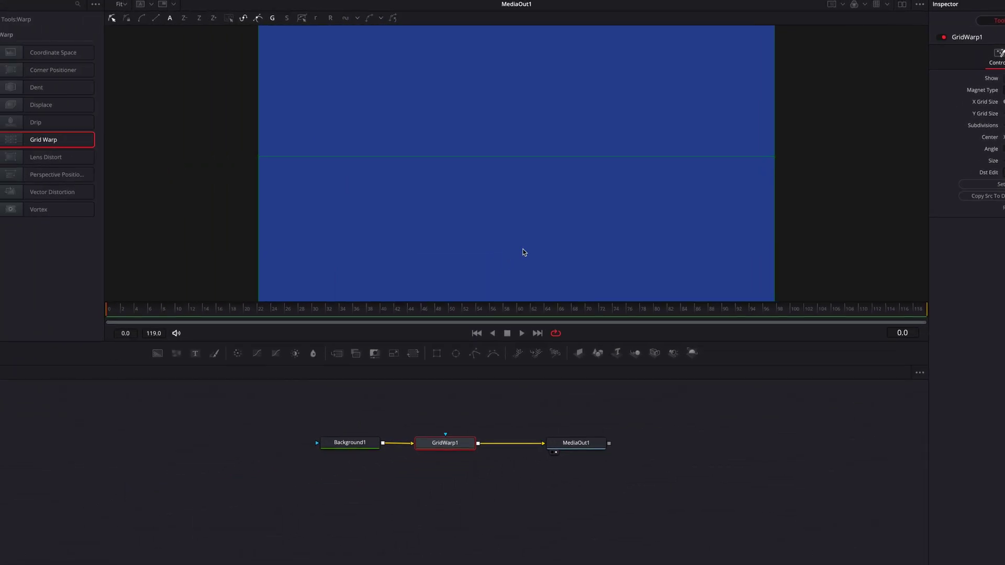
{"action": "scroll", "coordinate": [524, 252], "scroll_direction": "down", "scroll_amount": 2}
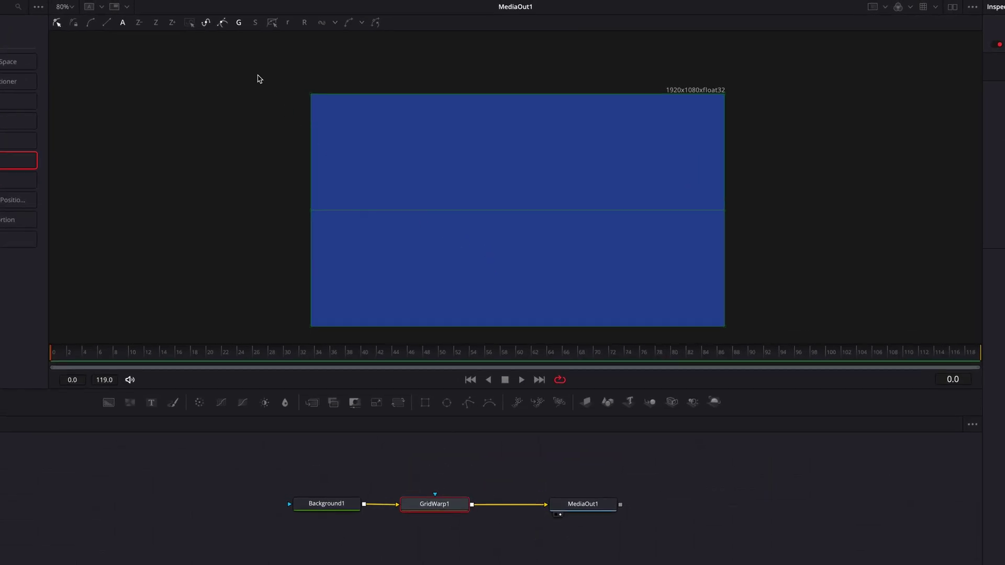
Move the left-edge grid points right and the right-edge points left to form a narrow column
{"action": "left_click_drag", "start_coordinate": [260, 74], "coordinate": [336, 254]}
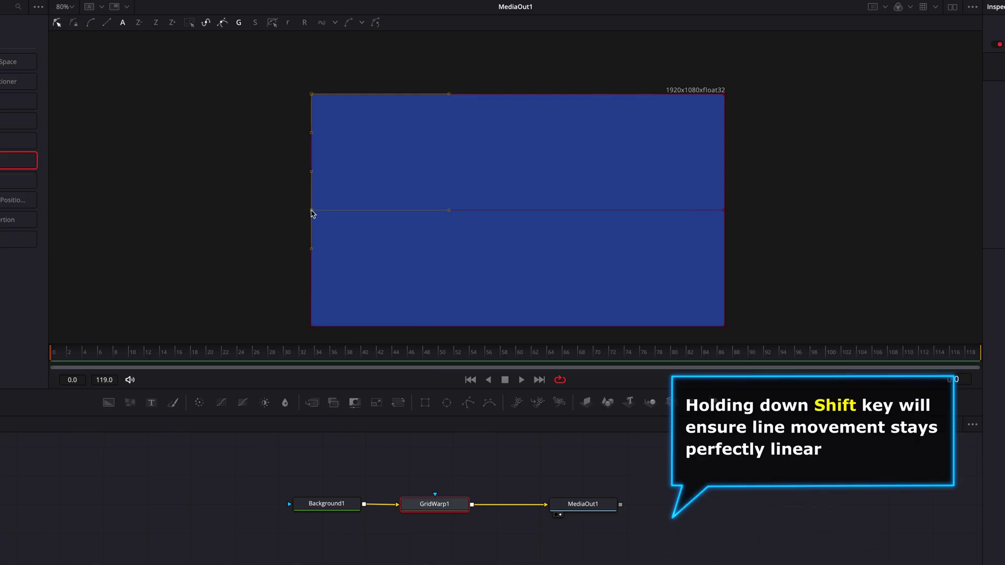
{"action": "left_click_drag", "start_coordinate": [312, 212], "coordinate": [404, 214]}
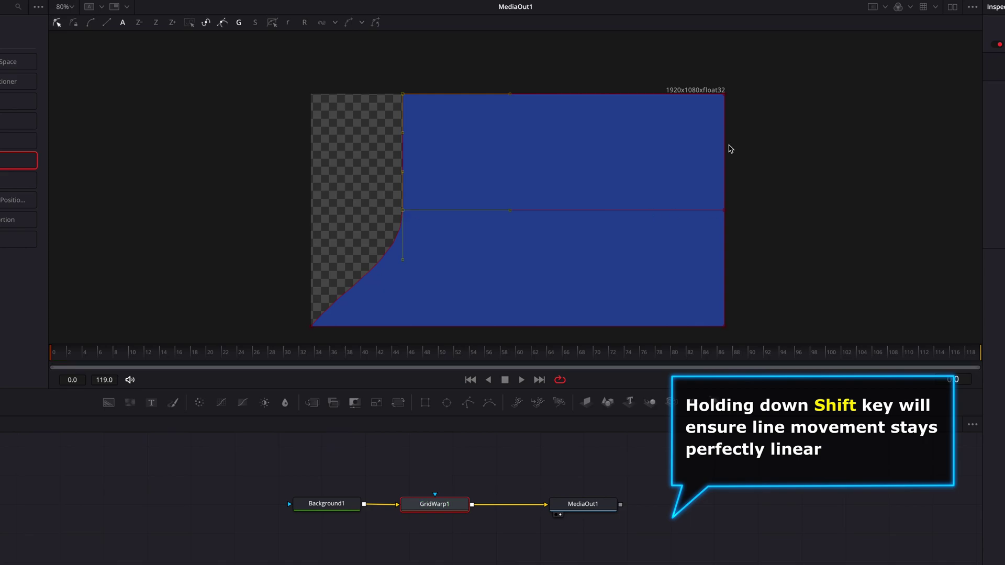
{"action": "left_click_drag", "start_coordinate": [710, 62], "coordinate": [752, 242]}
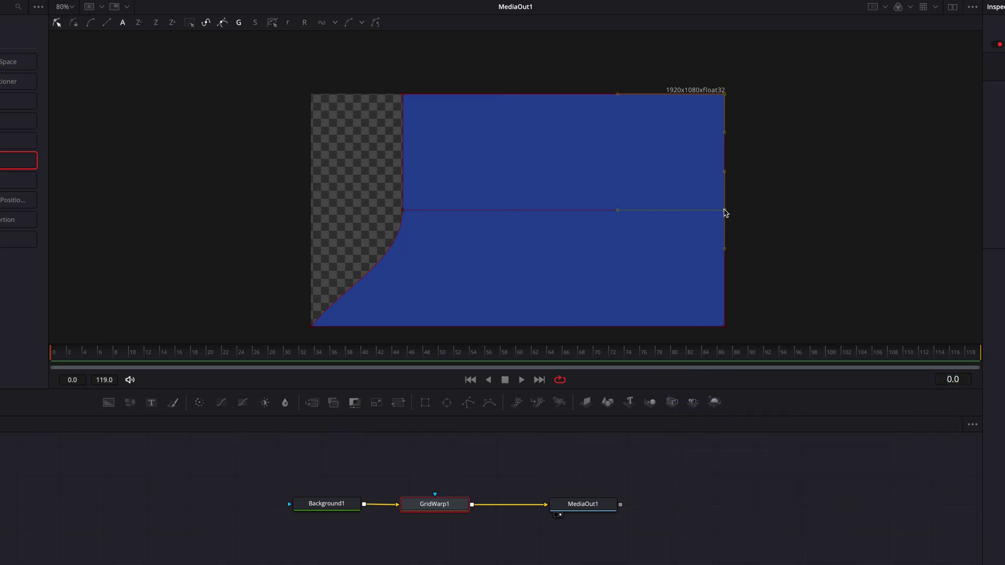
{"action": "left_click_drag", "start_coordinate": [725, 213], "coordinate": [422, 220]}
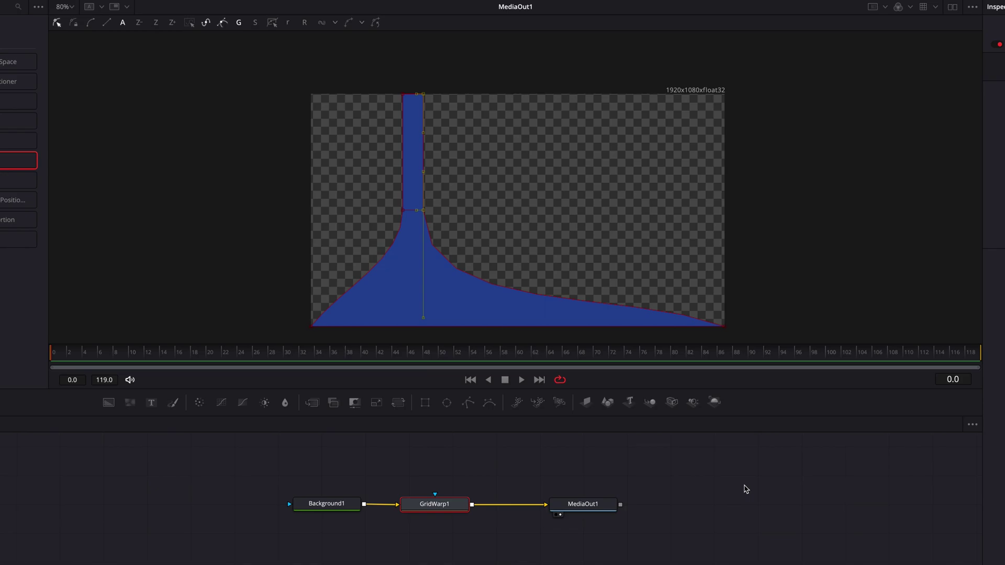
Reduce the Grid Warp Subdivisions to 0 so the shape's edges become straight
{"action": "left_click", "coordinate": [749, 482]}
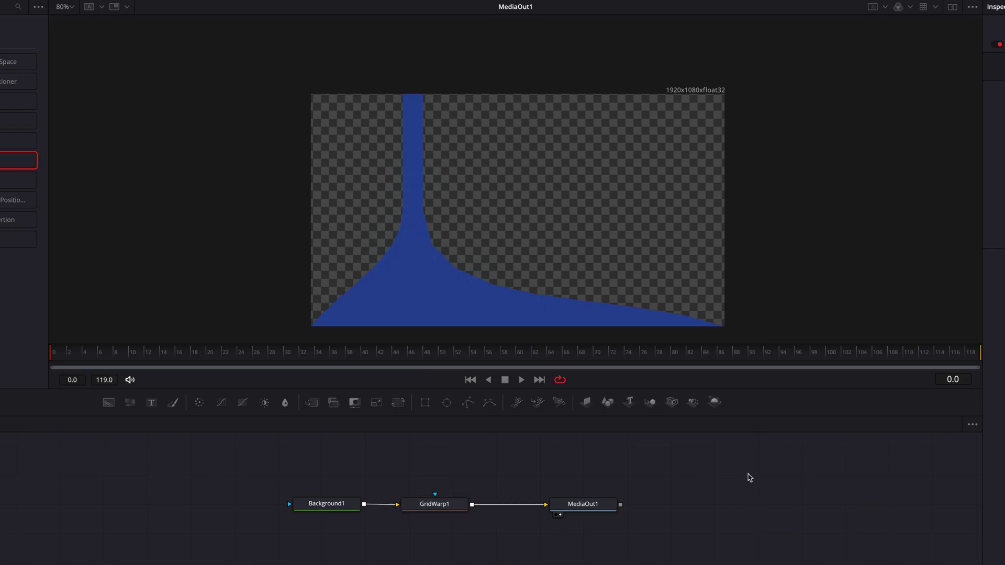
{"action": "left_click_drag", "start_coordinate": [926, 144], "coordinate": [844, 155]}
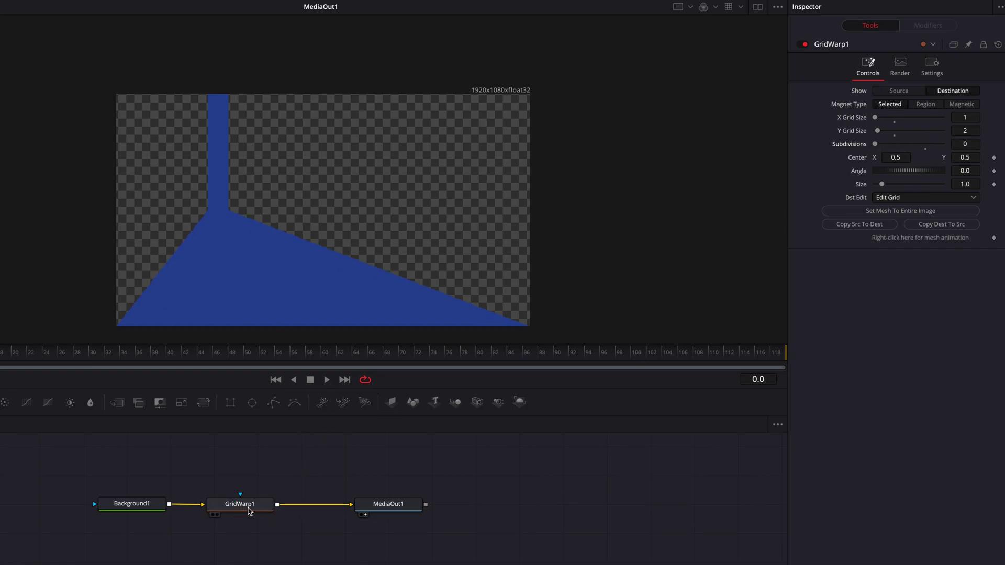
{"action": "left_click", "coordinate": [249, 512]}
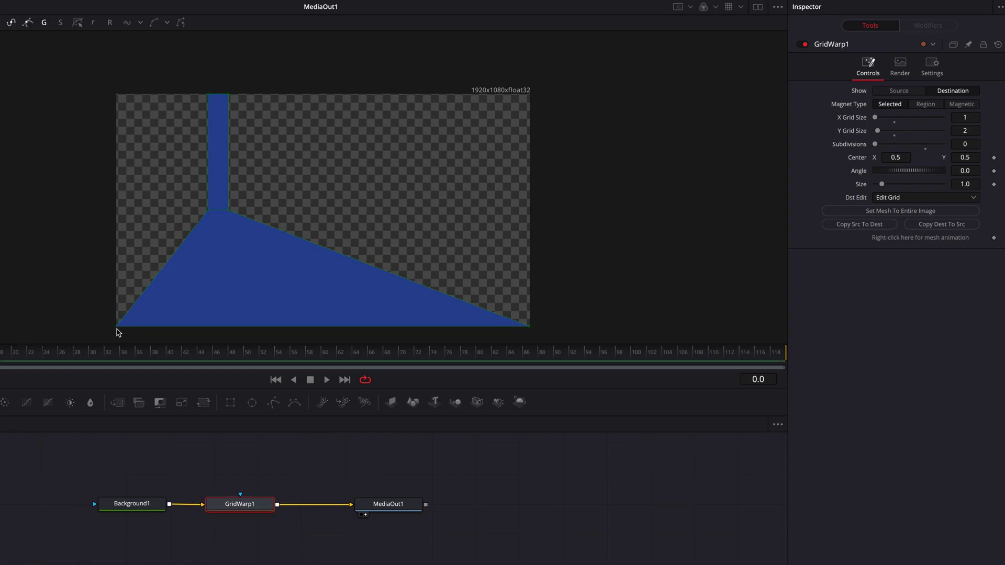
Move the mesh's bottom-left corner slightly right and its bottom-right corner far left
{"action": "left_click", "coordinate": [117, 328]}
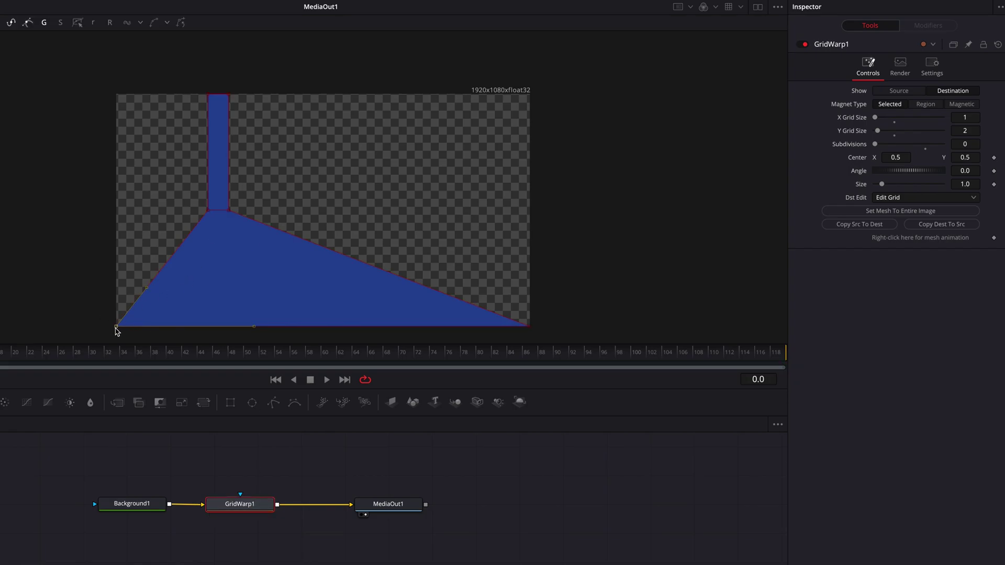
{"action": "left_click_drag", "start_coordinate": [117, 328], "coordinate": [140, 327]}
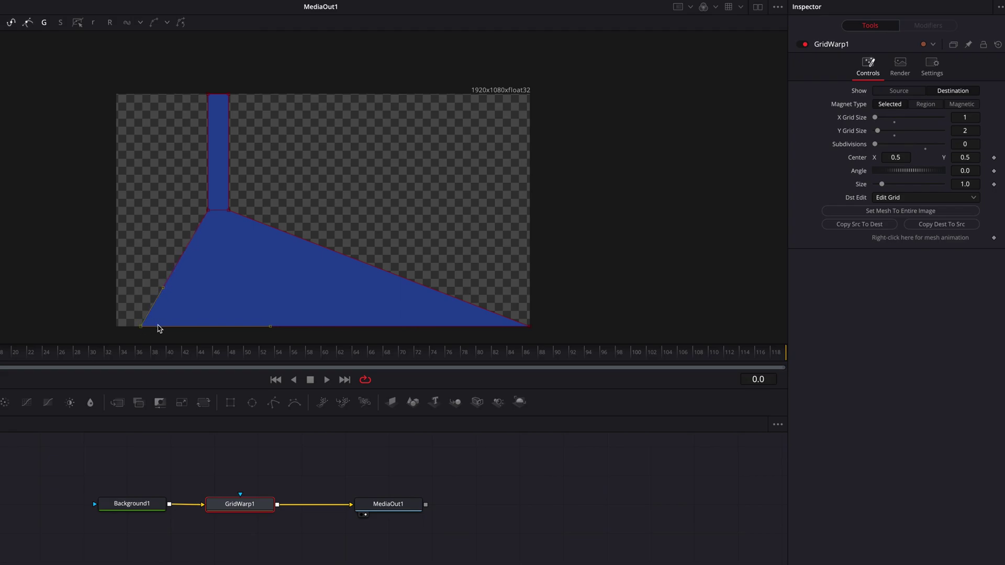
{"action": "left_click_drag", "start_coordinate": [519, 326], "coordinate": [198, 327]}
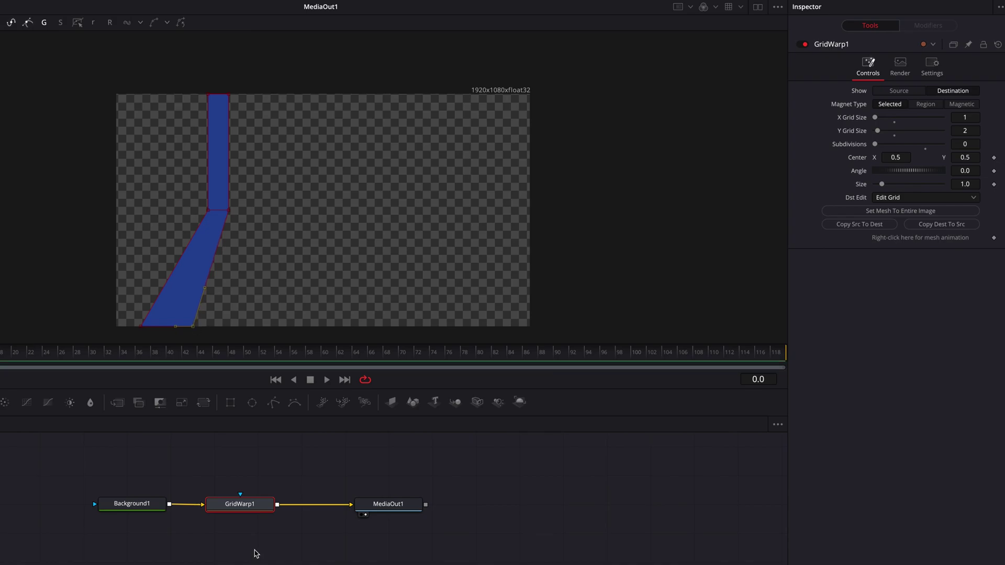
{"action": "left_click", "coordinate": [257, 559]}
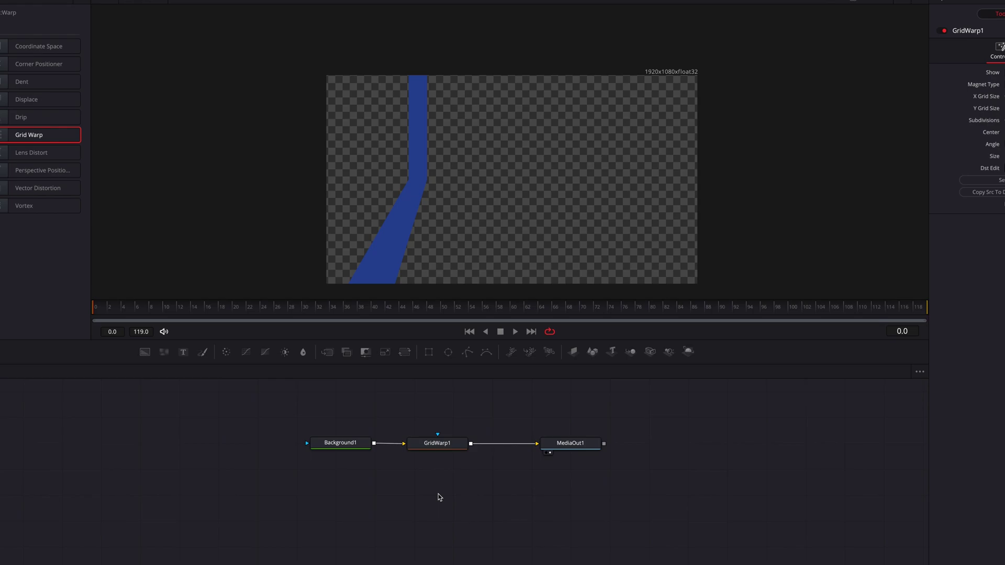
Paste a copy of Background1 and GridWarp1 below and merge it with the original via Merge1
{"action": "left_click_drag", "start_coordinate": [340, 420], "coordinate": [441, 456]}
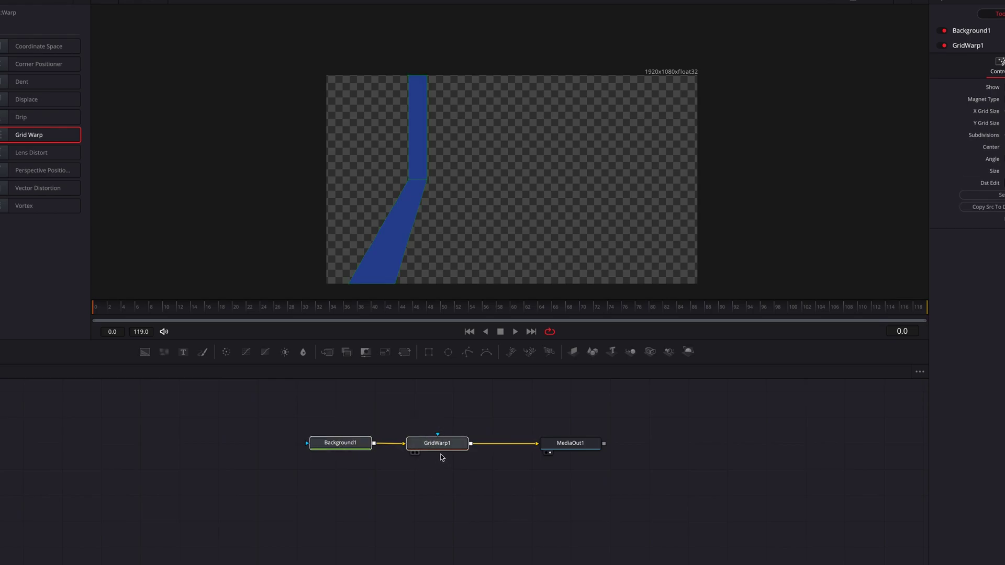
{"action": "left_click", "coordinate": [452, 486]}
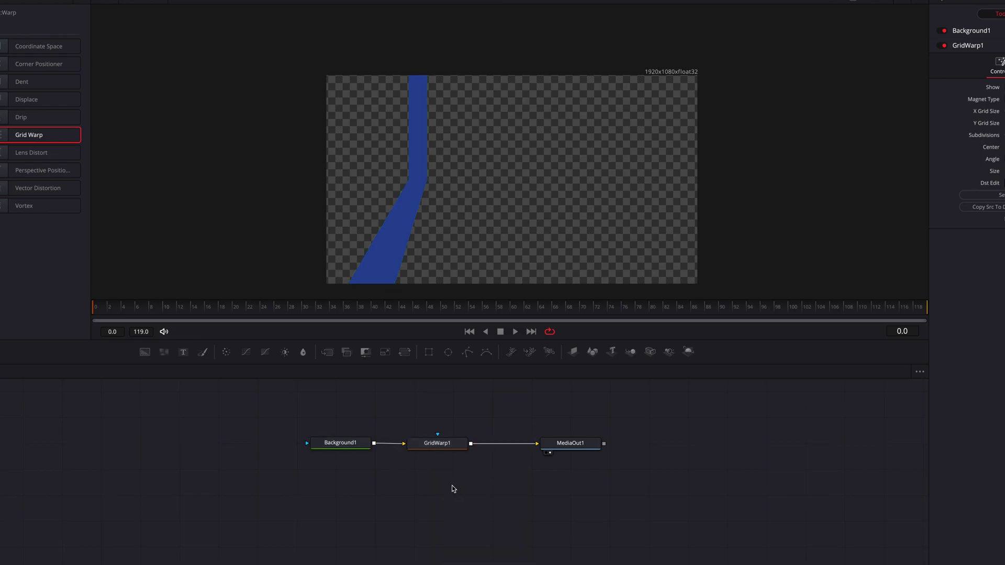
{"action": "key", "text": "ctrl+v"}
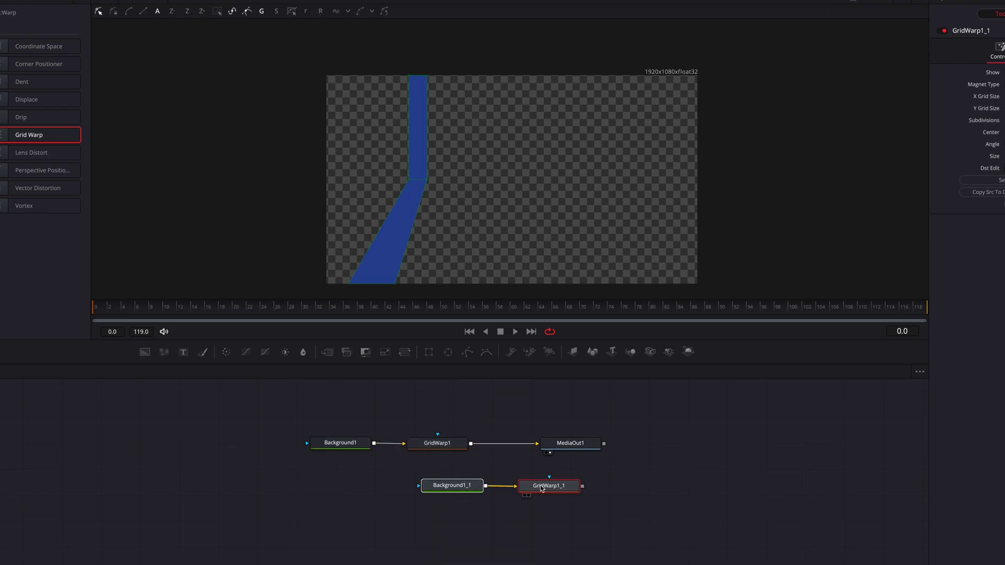
{"action": "left_click_drag", "start_coordinate": [544, 487], "coordinate": [472, 449]}
{"action": "left_click_drag", "start_coordinate": [570, 442], "coordinate": [741, 441]}
{"action": "scroll", "coordinate": [522, 505], "scroll_direction": "down", "scroll_amount": 1}
{"action": "left_click", "coordinate": [372, 467]}
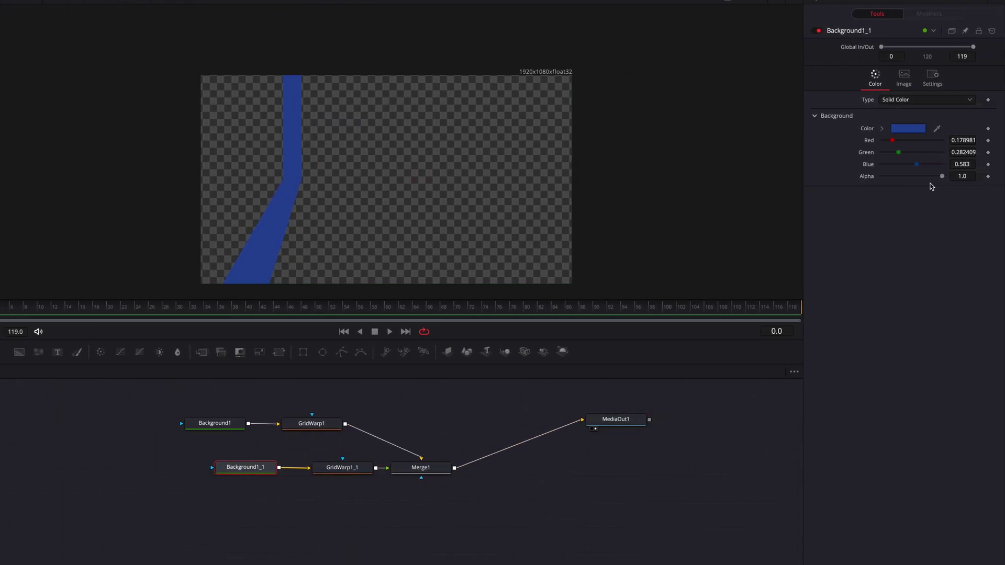
Make the copied background teal and set Merge1 Center X to 0.556
{"action": "left_click", "coordinate": [883, 129]}
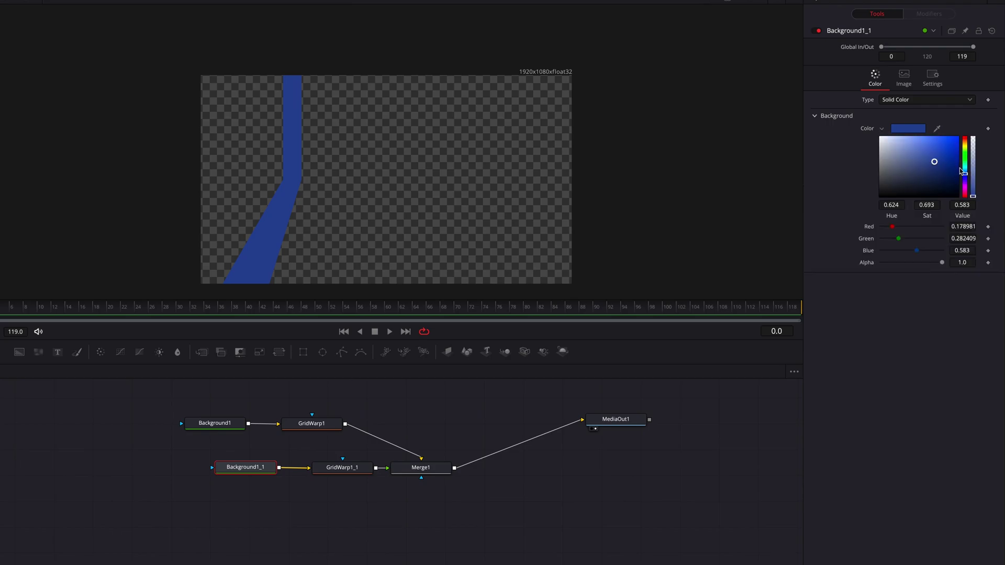
{"action": "left_click_drag", "start_coordinate": [965, 173], "coordinate": [966, 169]}
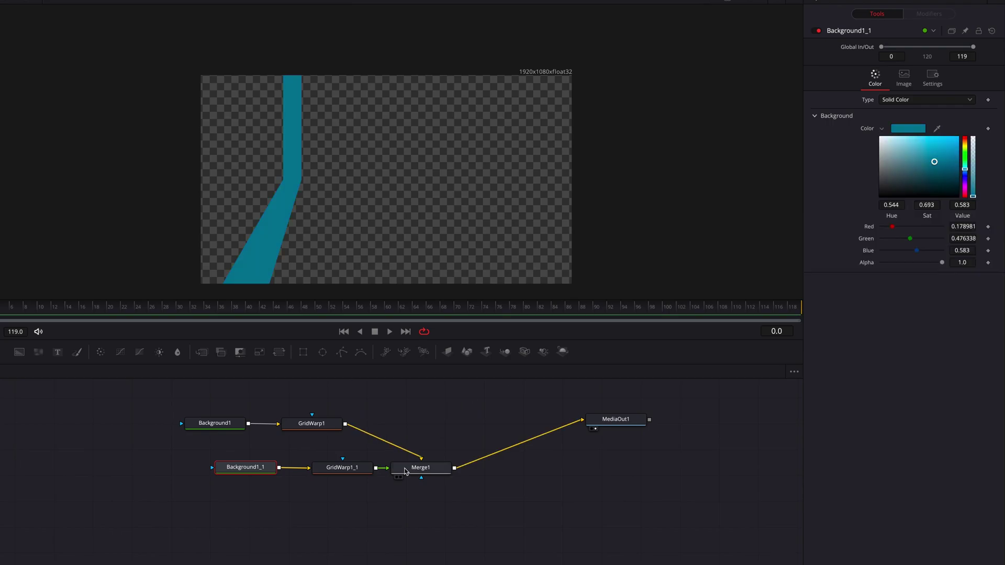
{"action": "left_click", "coordinate": [421, 467]}
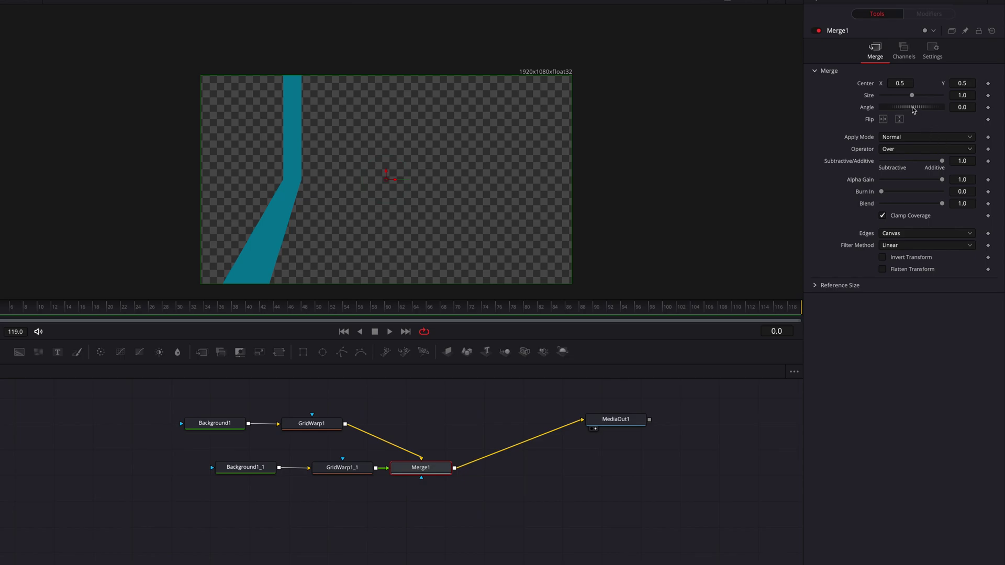
{"action": "left_click_drag", "start_coordinate": [897, 82], "coordinate": [917, 83]}
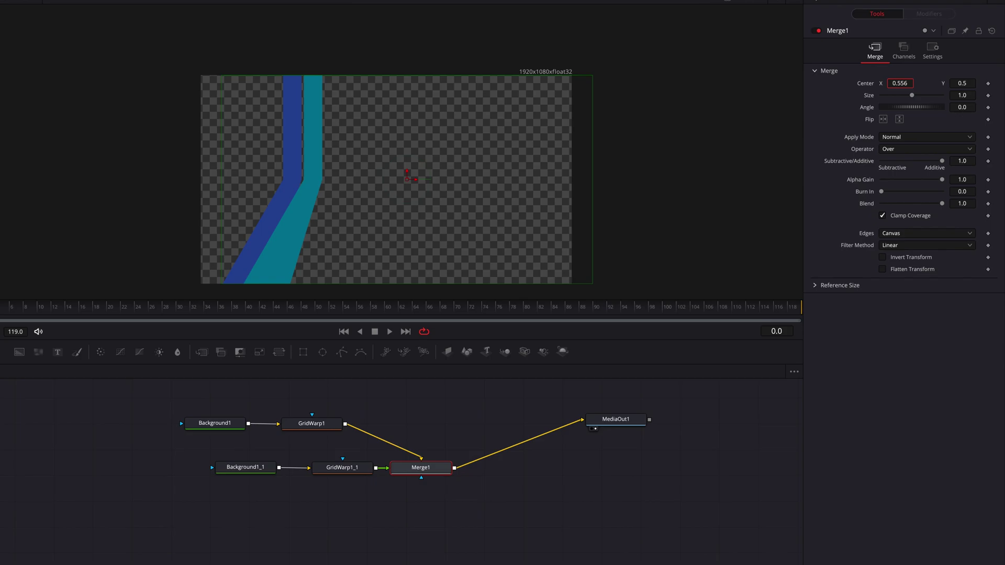
{"action": "left_click", "coordinate": [357, 464]}
Select the teal stripe's bottom grid points and drag them right to reduce its slant
{"action": "left_click_drag", "start_coordinate": [224, 269], "coordinate": [344, 299]}
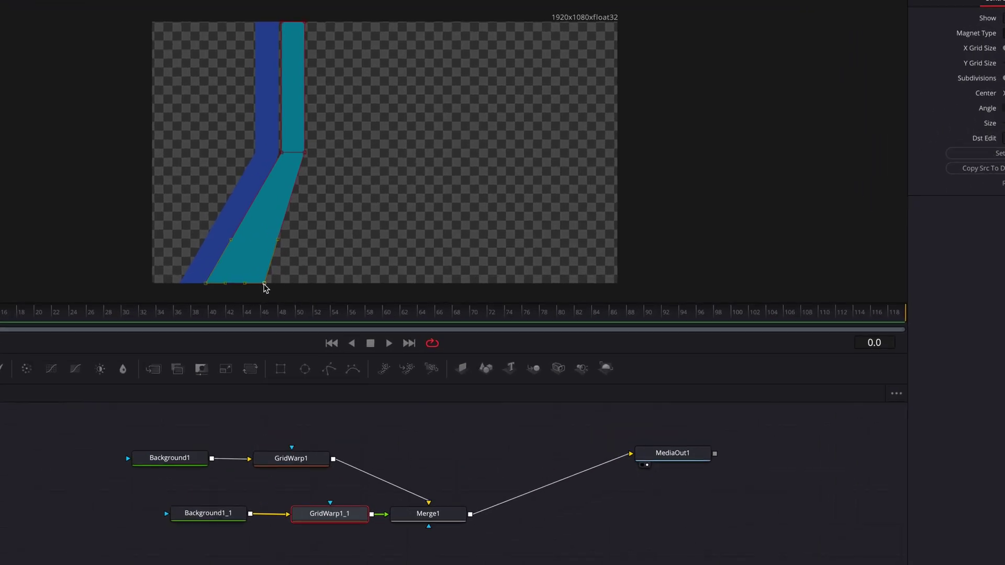
{"action": "left_click_drag", "start_coordinate": [264, 284], "coordinate": [300, 289]}
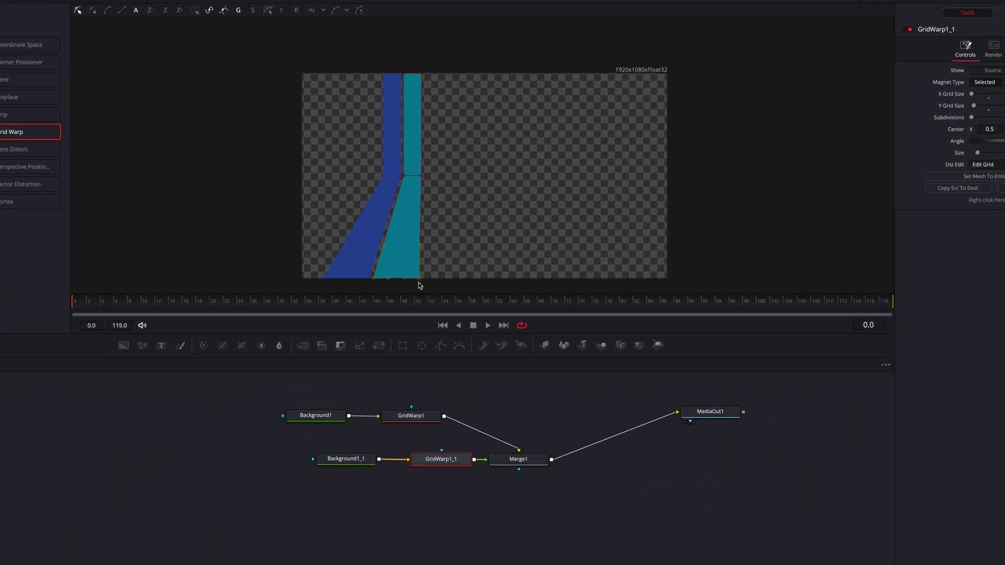
Duplicate the teal stripe's background and warp nodes as a new branch merged through Merge2
{"action": "left_click", "coordinate": [418, 487]}
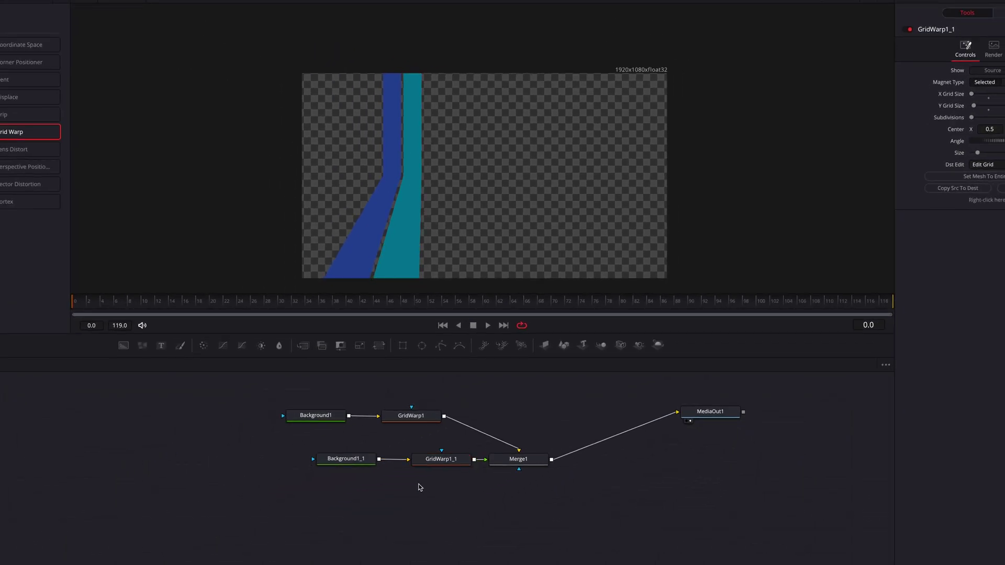
{"action": "left_click_drag", "start_coordinate": [350, 445], "coordinate": [458, 469]}
{"action": "key", "text": "ctrl+c"}
{"action": "key", "text": "ctrl+v"}
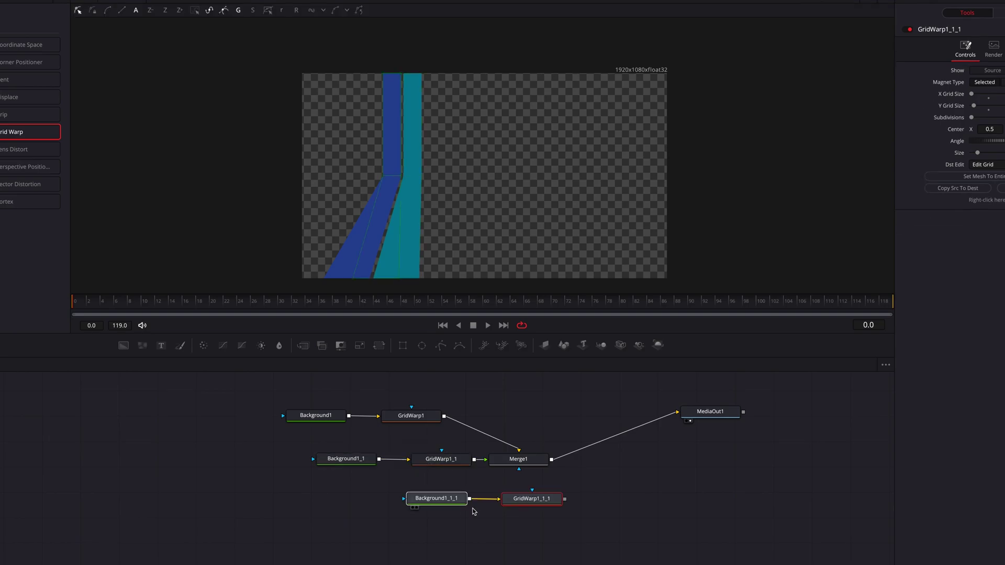
{"action": "left_click_drag", "start_coordinate": [542, 502], "coordinate": [678, 412]}
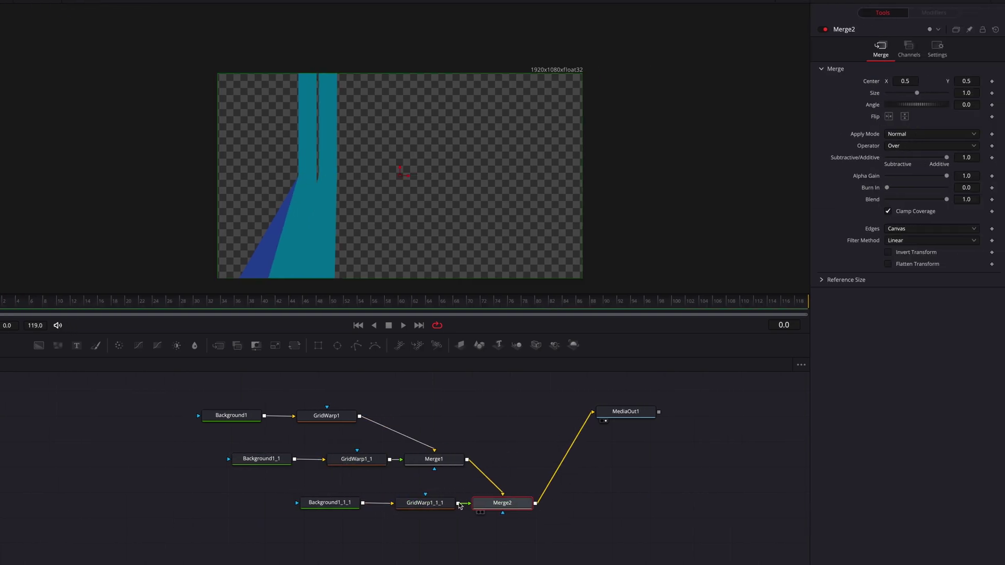
Make the new stripe yellow and set Merge2 Center X to 0.613
{"action": "left_click", "coordinate": [414, 503]}
{"action": "left_click", "coordinate": [888, 126]}
{"action": "left_click_drag", "start_coordinate": [969, 157], "coordinate": [969, 145]}
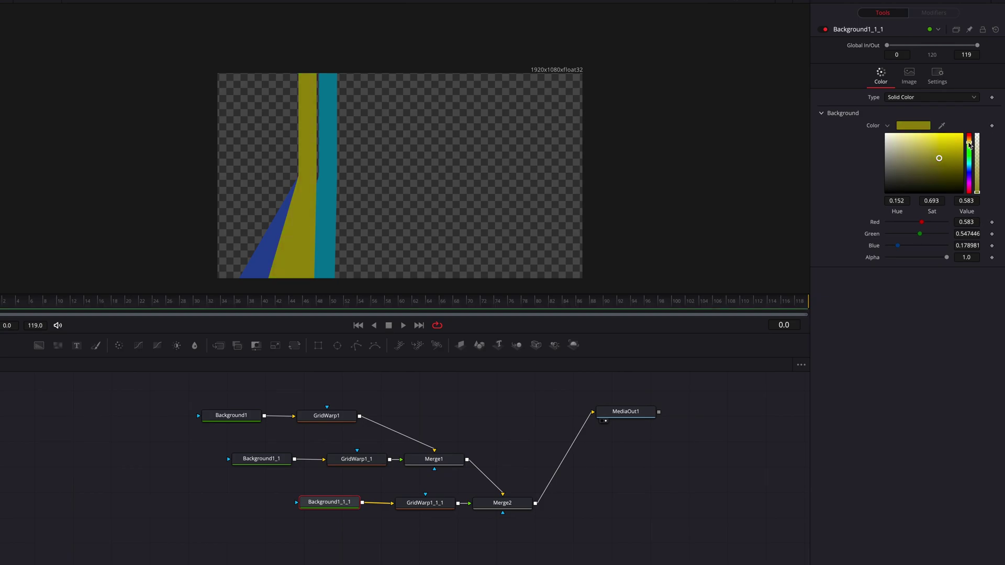
{"action": "left_click", "coordinate": [502, 503]}
{"action": "left_click_drag", "start_coordinate": [907, 81], "coordinate": [928, 81]}
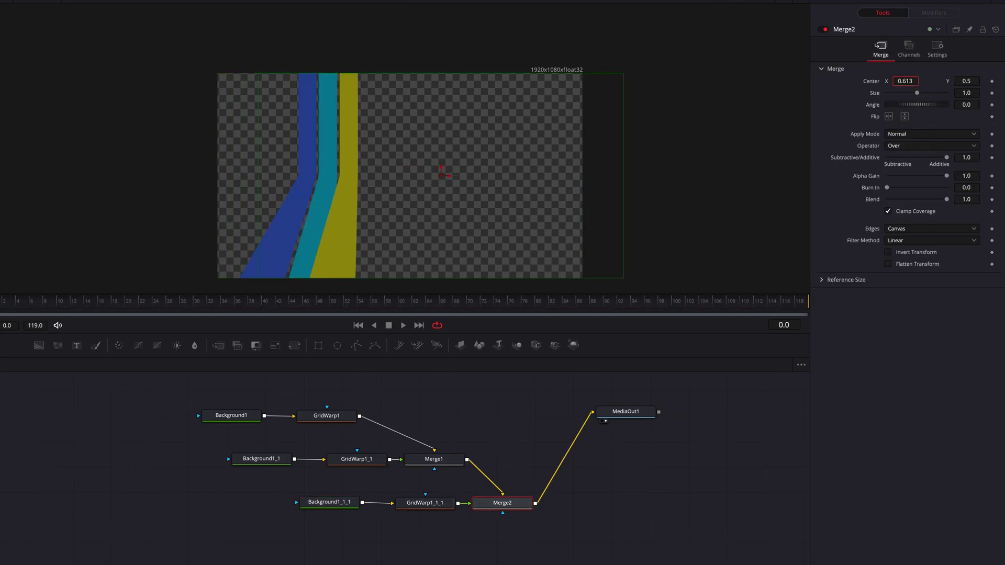
Pull the yellow stripe's bottom grid points right so its lower part flares outward
{"action": "left_click", "coordinate": [425, 503]}
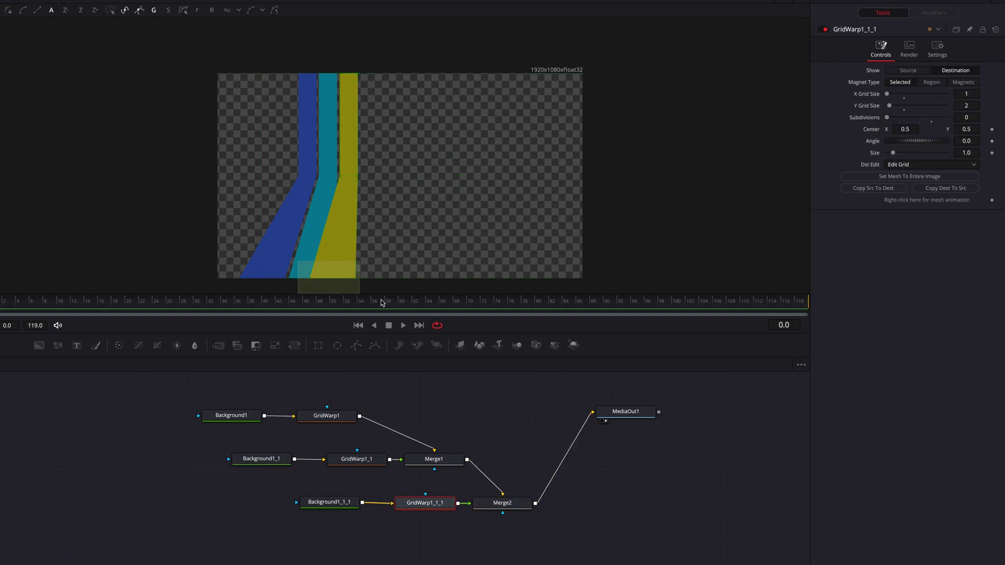
{"action": "left_click_drag", "start_coordinate": [354, 281], "coordinate": [385, 282]}
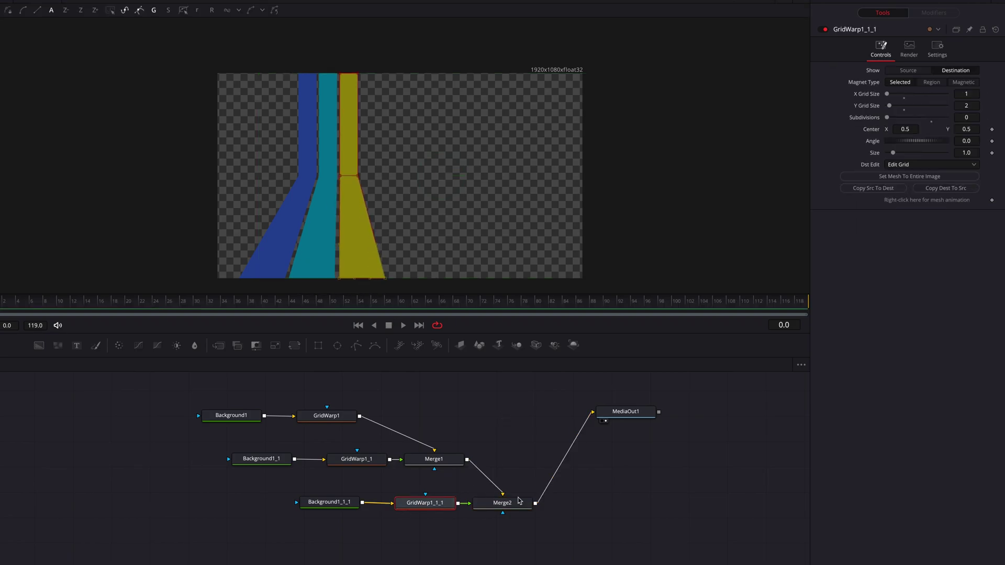
{"action": "left_click", "coordinate": [485, 530]}
{"action": "left_click_drag", "start_coordinate": [337, 491], "coordinate": [432, 516]}
Paste another stripe into Merge3, colour it orange and set Merge3 Center X to 0.669
{"action": "key", "text": "ctrl+v"}
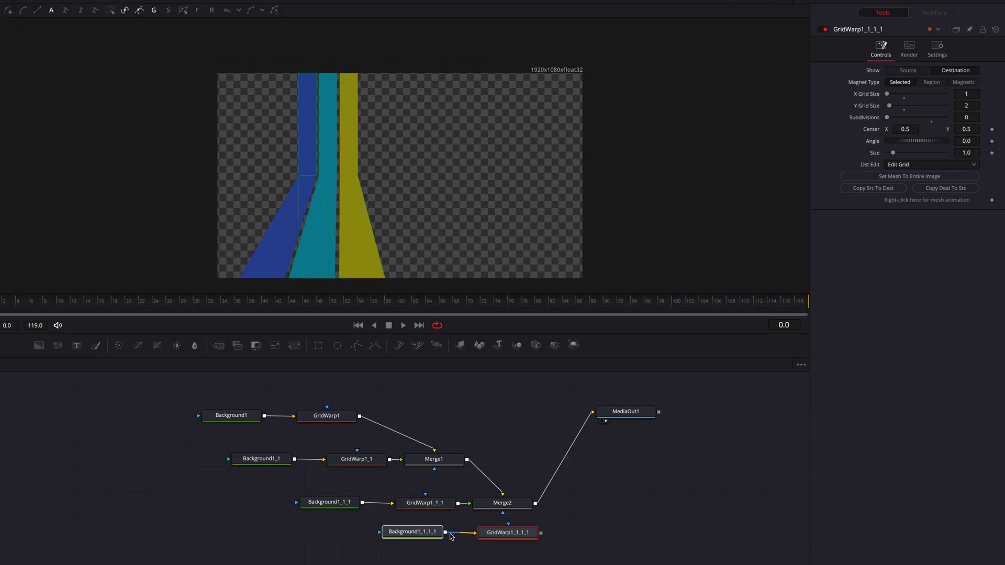
{"action": "left_click_drag", "start_coordinate": [541, 532], "coordinate": [536, 504]}
{"action": "left_click", "coordinate": [412, 532]}
{"action": "left_click", "coordinate": [902, 127]}
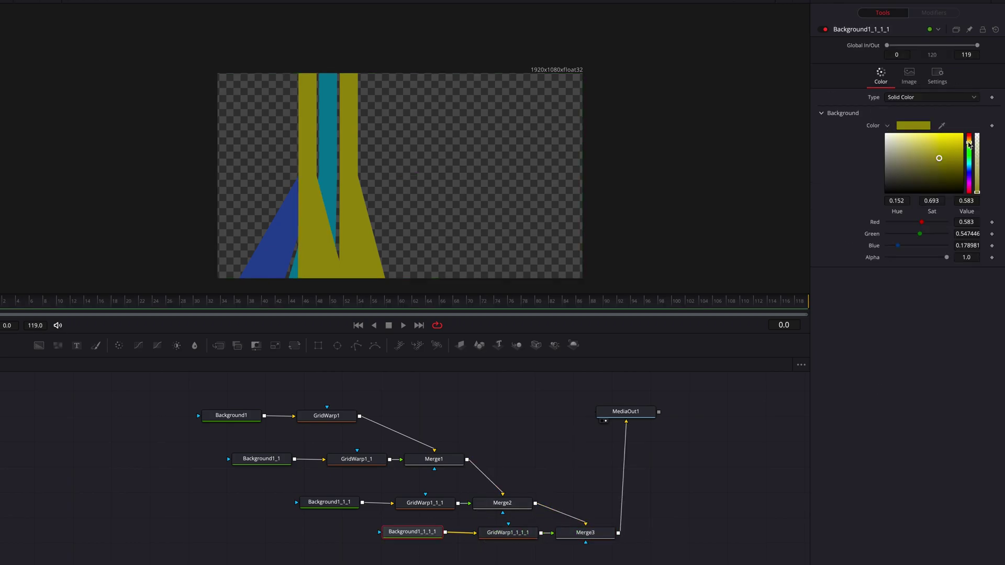
{"action": "left_click_drag", "start_coordinate": [969, 142], "coordinate": [969, 137]}
{"action": "left_click", "coordinate": [585, 532]}
{"action": "left_click_drag", "start_coordinate": [905, 81], "coordinate": [937, 81]}
Drag the orange stripe's bottom-right grid point right to flare it, undoing the overshoot
{"action": "left_click", "coordinate": [508, 532]}
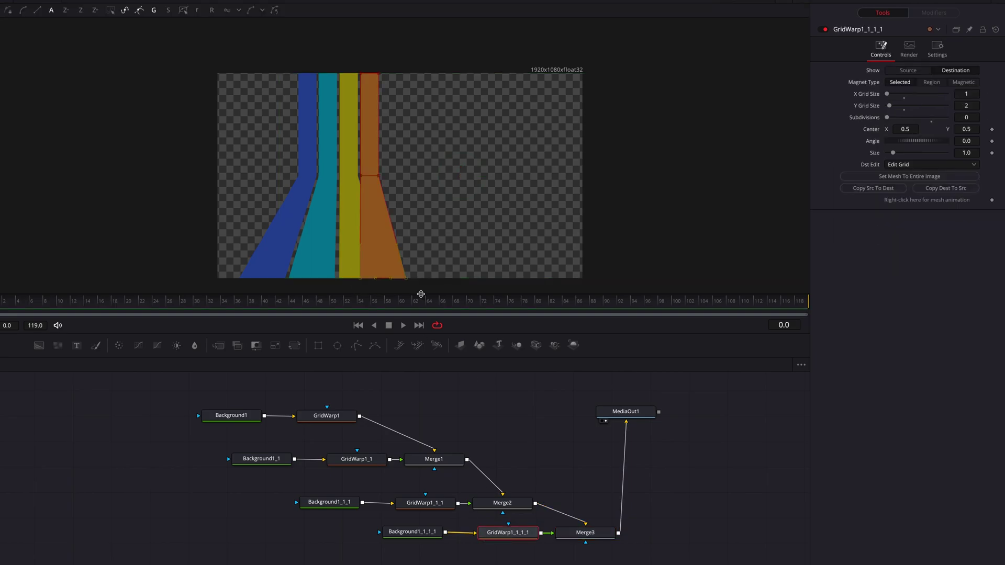
{"action": "left_click_drag", "start_coordinate": [406, 277], "coordinate": [436, 279]}
{"action": "left_click", "coordinate": [525, 554]}
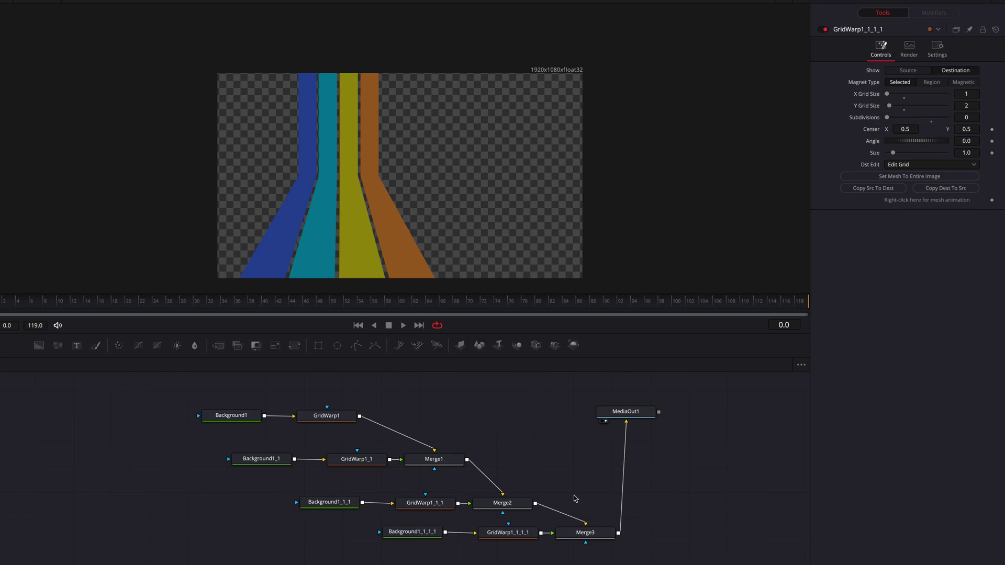
{"action": "left_click", "coordinate": [521, 533]}
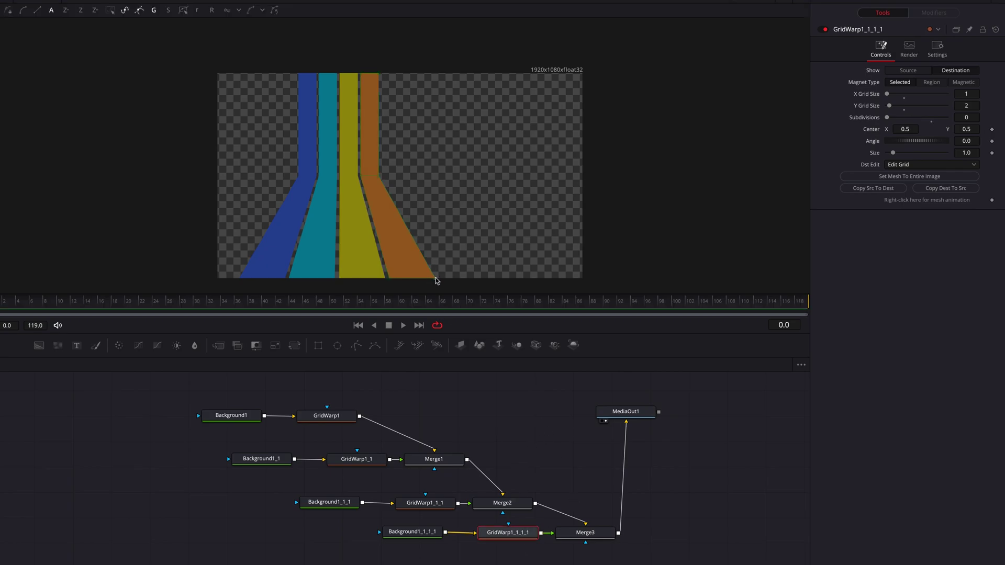
{"action": "left_click_drag", "start_coordinate": [435, 280], "coordinate": [456, 289]}
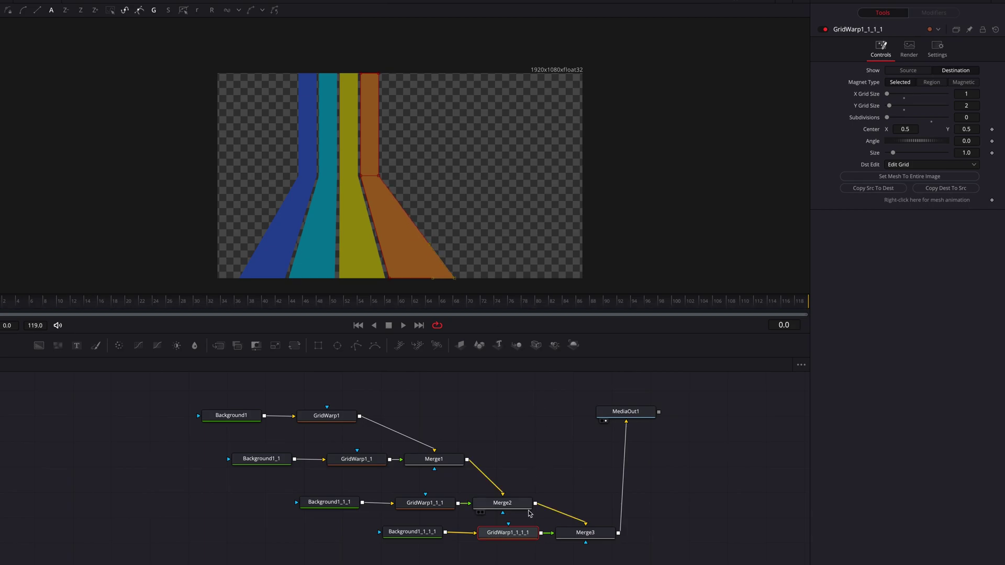
{"action": "key", "text": "ctrl+z"}
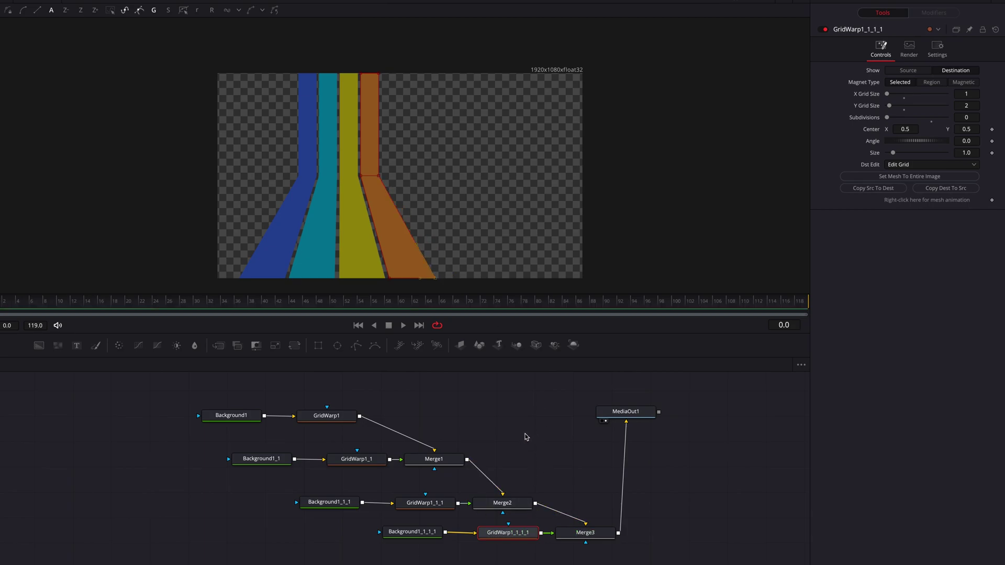
Add a Rectangle mask to Background1 and resize it to cover the blue stripe
{"action": "left_click", "coordinate": [512, 431]}
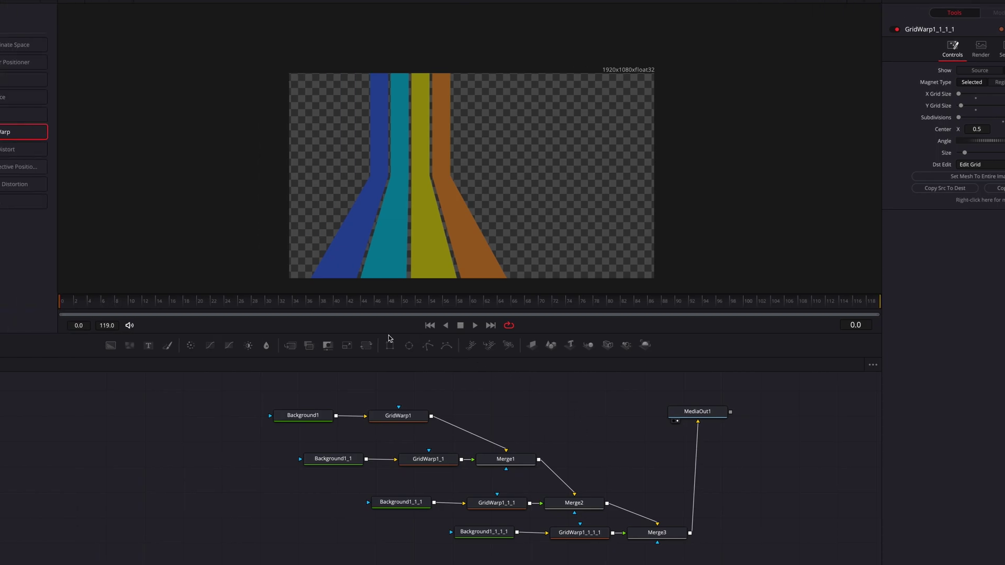
{"action": "left_click_drag", "start_coordinate": [389, 347], "coordinate": [270, 416]}
{"action": "left_click_drag", "start_coordinate": [564, 163], "coordinate": [659, 167]}
{"action": "left_click_drag", "start_coordinate": [592, 125], "coordinate": [579, 74]}
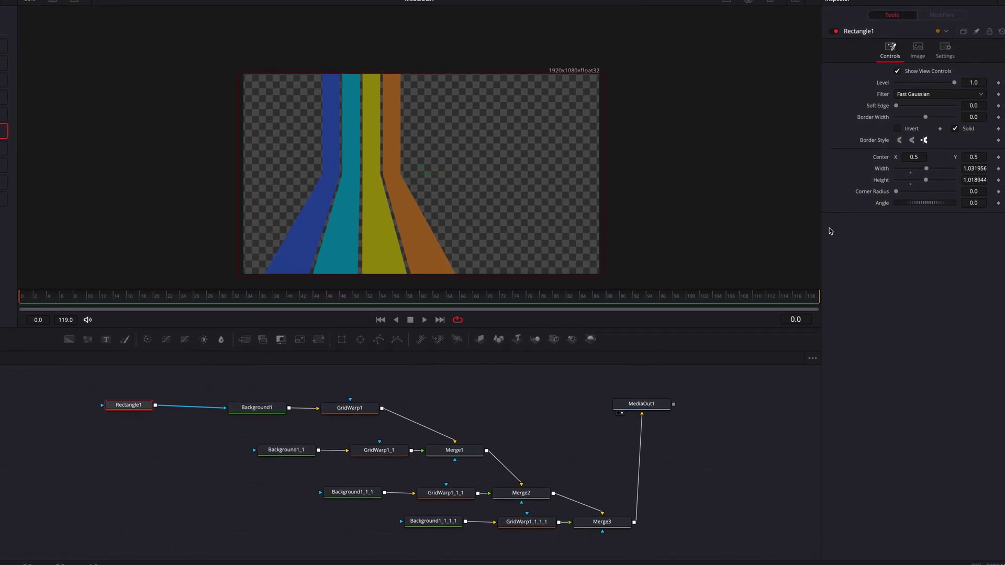
Keyframe the mask Center at frame 0, then raise Center Y to 1.518 at frame 24
{"action": "left_click", "coordinate": [998, 157]}
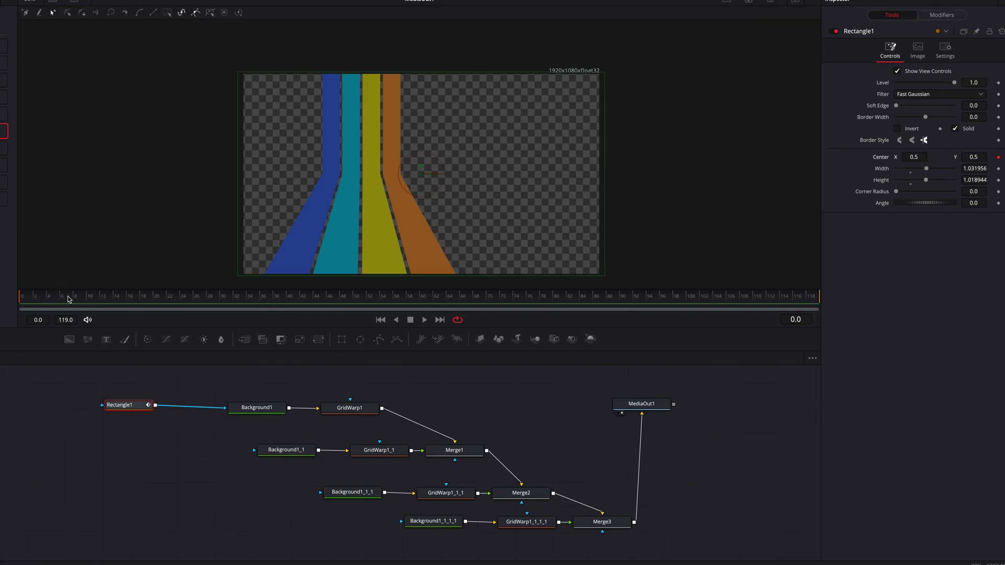
{"action": "left_click_drag", "start_coordinate": [68, 299], "coordinate": [110, 299]}
{"action": "left_click_drag", "start_coordinate": [149, 299], "coordinate": [183, 296]}
{"action": "left_click_drag", "start_coordinate": [972, 157], "coordinate": [1000, 157]}
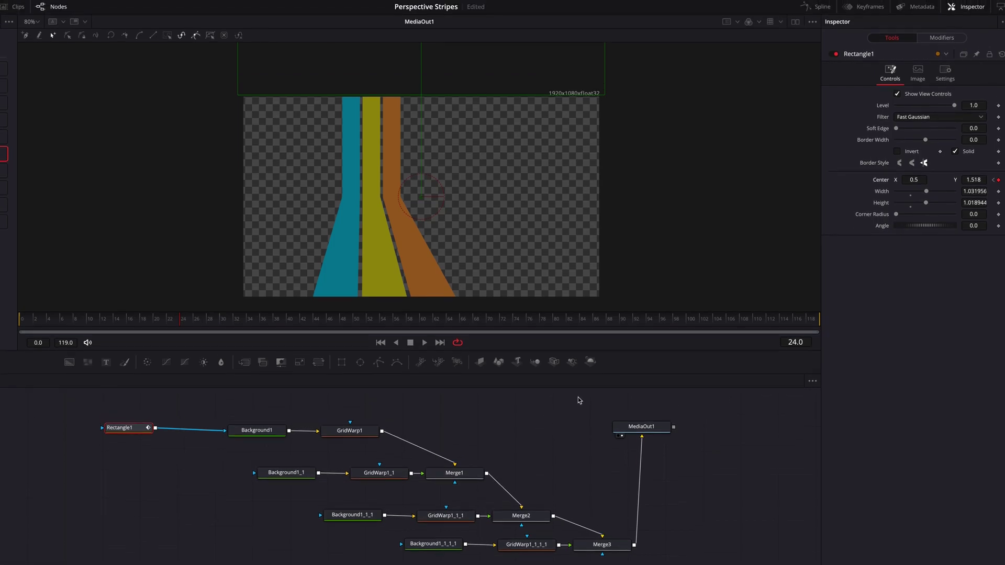
{"action": "left_click", "coordinate": [822, 7]}
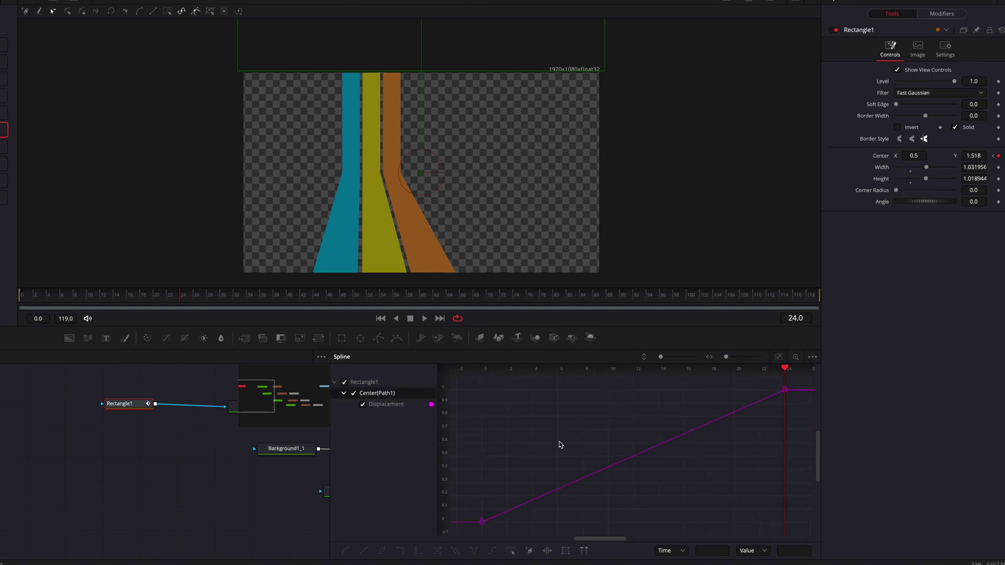
Smooth both Center keyframes in the Spline editor so the mask eases in and out
{"action": "key", "text": "ctrl+a"}
{"action": "key", "text": "shift+s"}
{"action": "left_click_drag", "start_coordinate": [584, 523], "coordinate": [762, 521]}
{"action": "left_click_drag", "start_coordinate": [684, 390], "coordinate": [489, 421]}
{"action": "key", "text": "F8"}
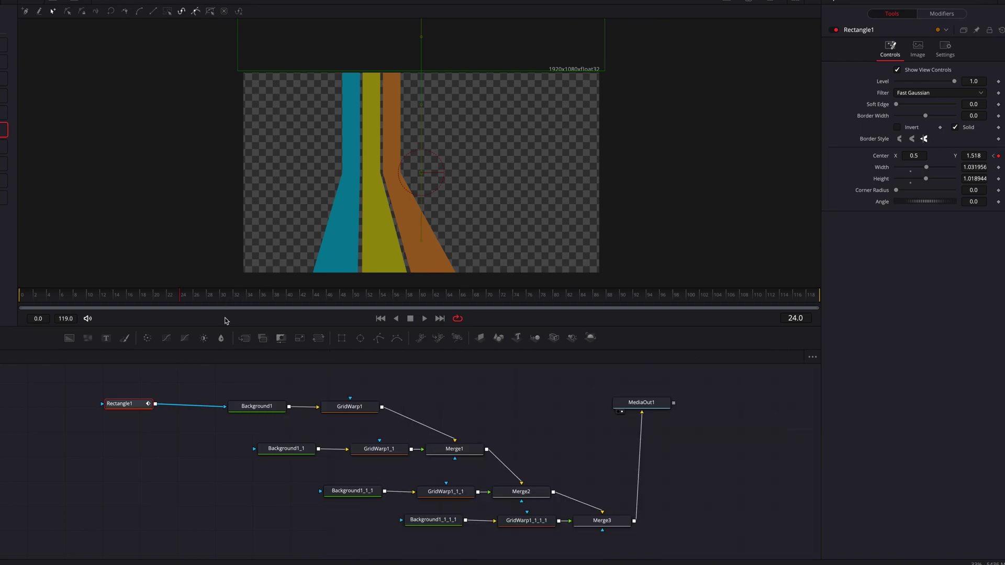
Preview the eased mask slide from frame 0, then show the Effect category tools
{"action": "key", "text": "space"}
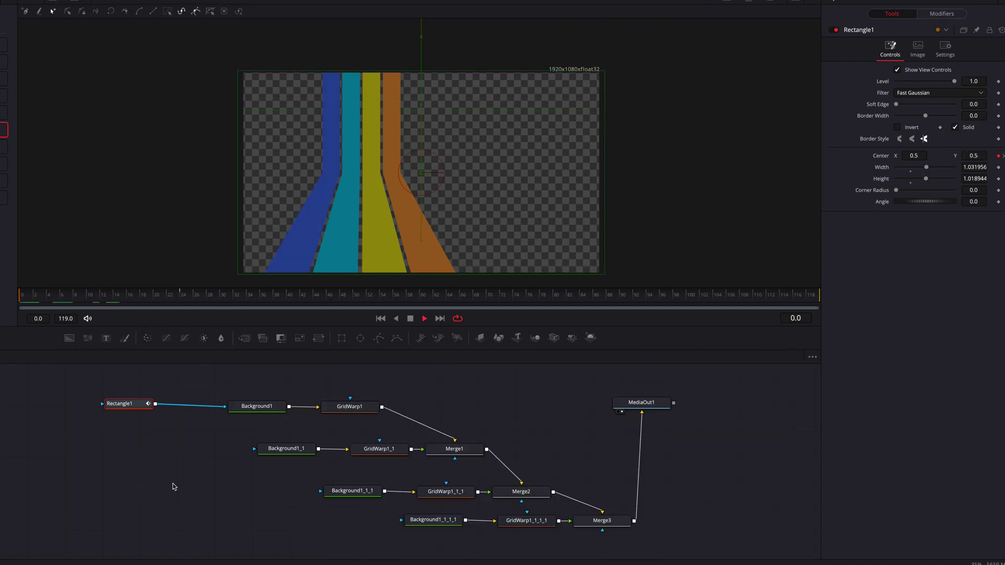
{"action": "left_click", "coordinate": [20, 297]}
{"action": "left_click", "coordinate": [27, 64]}
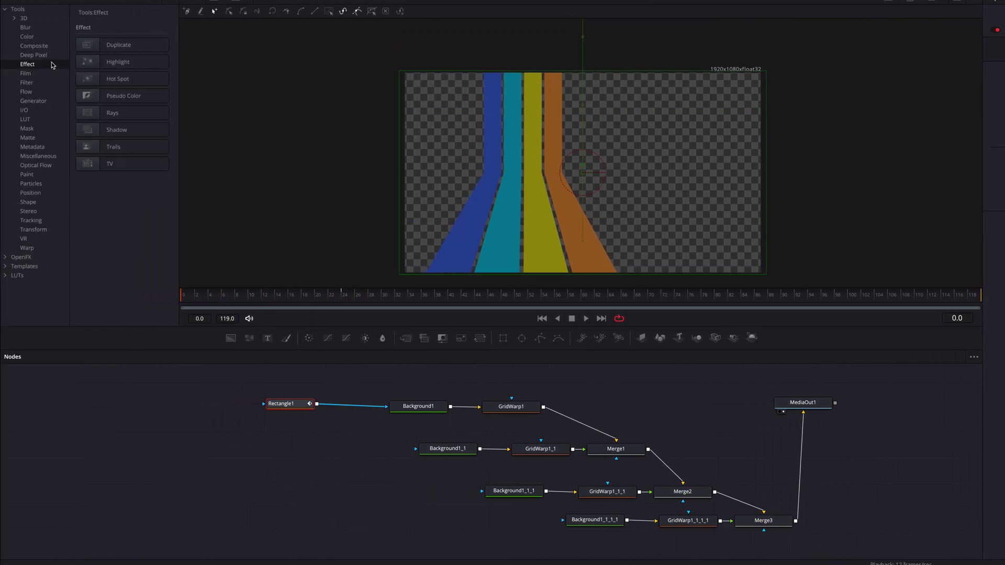
Add a Duplicate1 node and feed the Rectangle1 mask into it
{"action": "left_click_drag", "start_coordinate": [138, 44], "coordinate": [361, 452]}
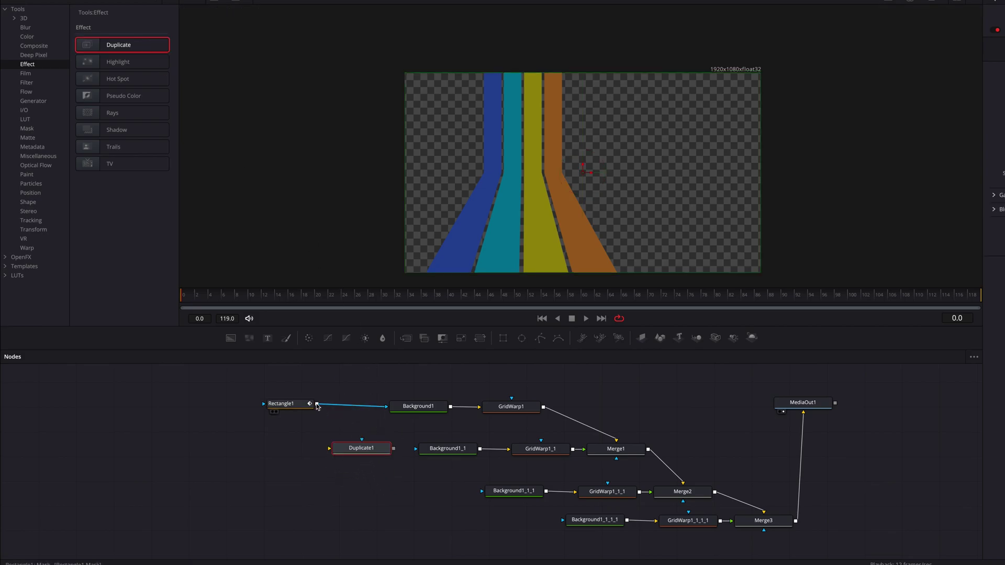
{"action": "left_click_drag", "start_coordinate": [317, 405], "coordinate": [354, 450]}
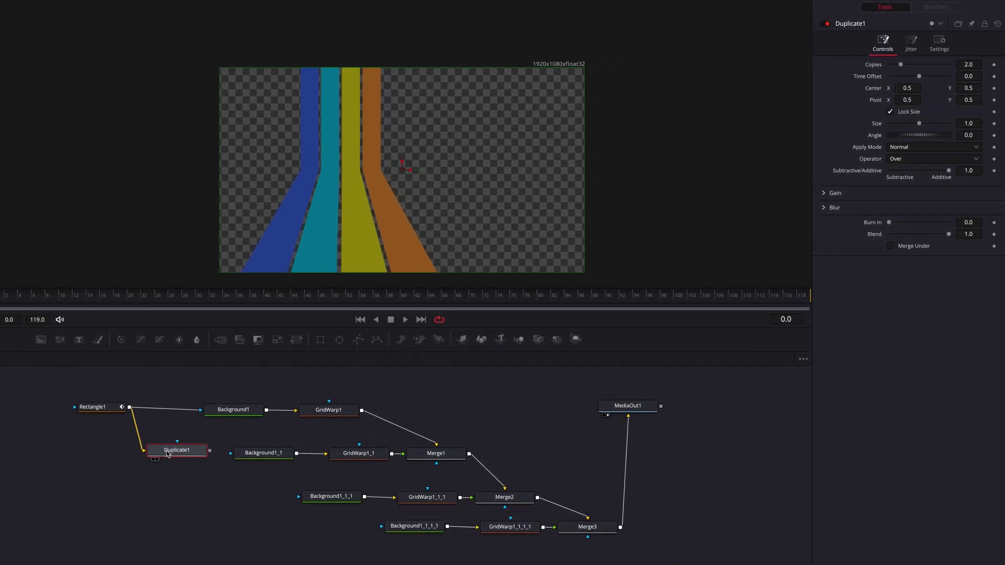
{"action": "left_click_drag", "start_coordinate": [168, 454], "coordinate": [177, 460]}
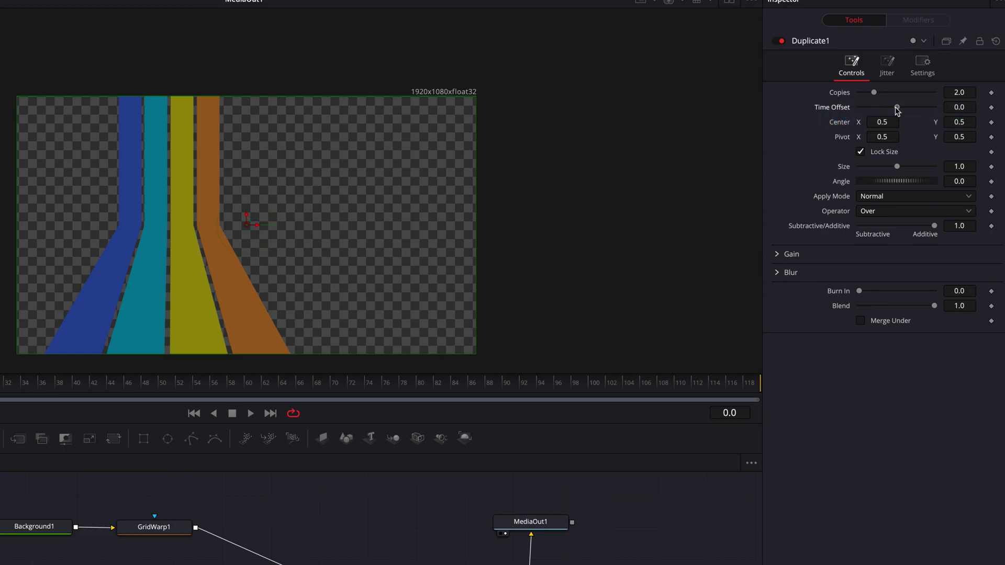
Set Duplicate1's Time Offset to -5.0 in the Inspector
{"action": "left_click_drag", "start_coordinate": [897, 107], "coordinate": [859, 111]}
{"action": "left_click", "coordinate": [971, 108]}
{"action": "type", "text": "-10"}
{"action": "key", "text": "Tab"}
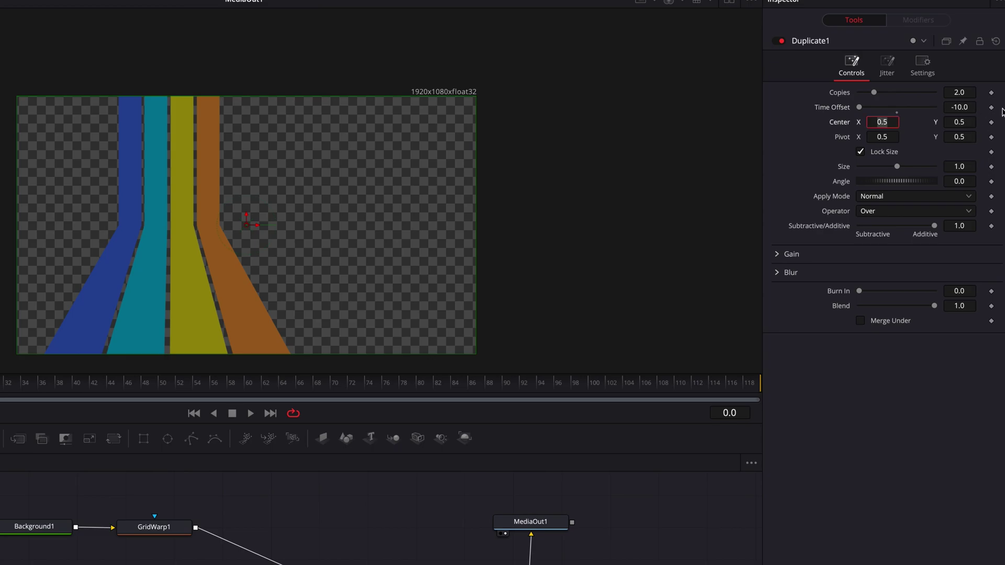
{"action": "left_click", "coordinate": [974, 108]}
{"action": "type", "text": "-5"}
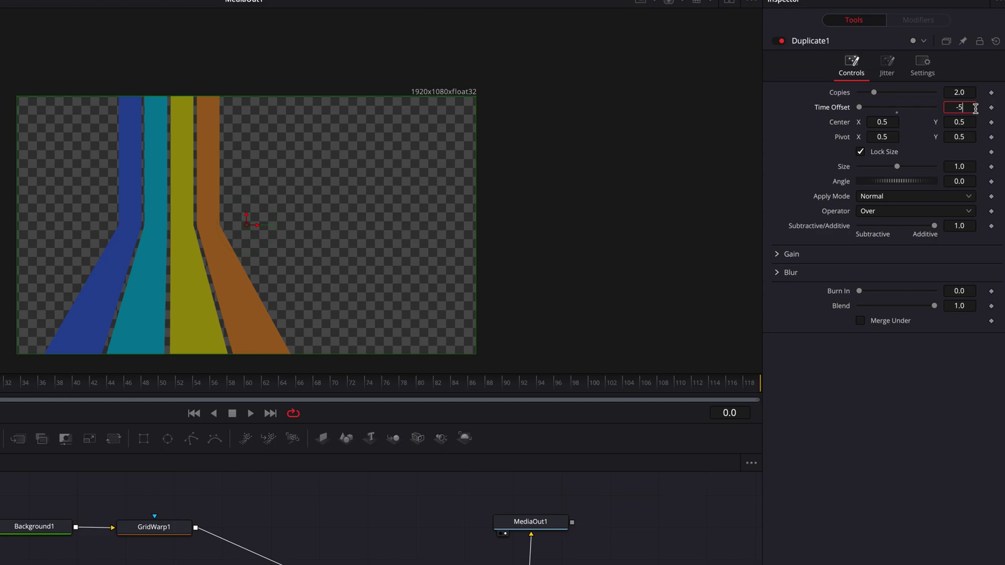
{"action": "key", "text": "Tab"}
{"action": "left_click", "coordinate": [893, 453]}
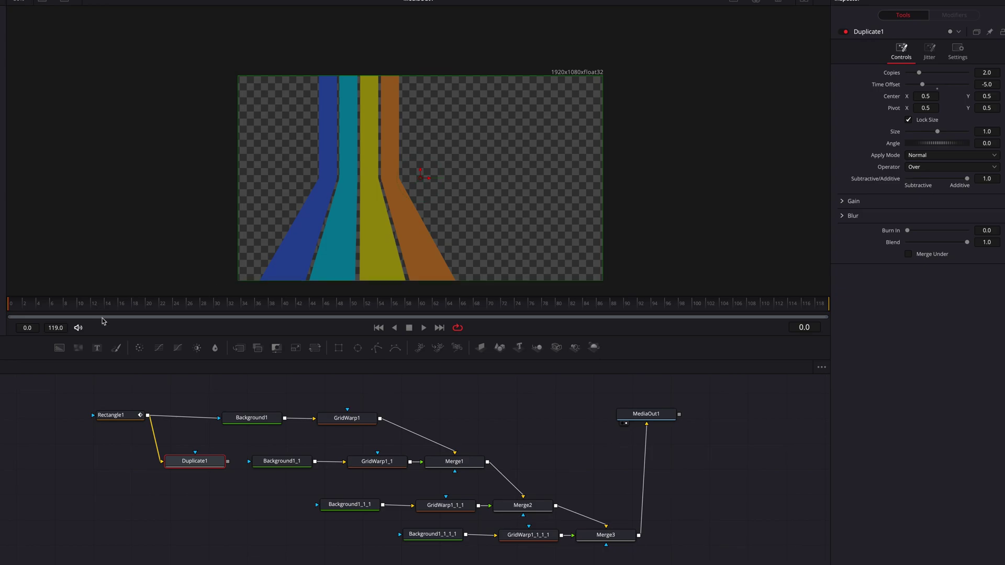
Use Duplicate1 as the teal stripe's mask, check frame 5, and paste two copies
{"action": "left_click_drag", "start_coordinate": [227, 462], "coordinate": [249, 464]}
{"action": "mouse_move", "coordinate": [31, 308]}
{"action": "left_mouse_down"}
{"action": "mouse_move", "coordinate": [128, 310]}
{"action": "mouse_move", "coordinate": [11, 306]}
{"action": "left_mouse_up"}
{"action": "left_click", "coordinate": [264, 510]}
{"action": "key", "text": "ctrl+v"}
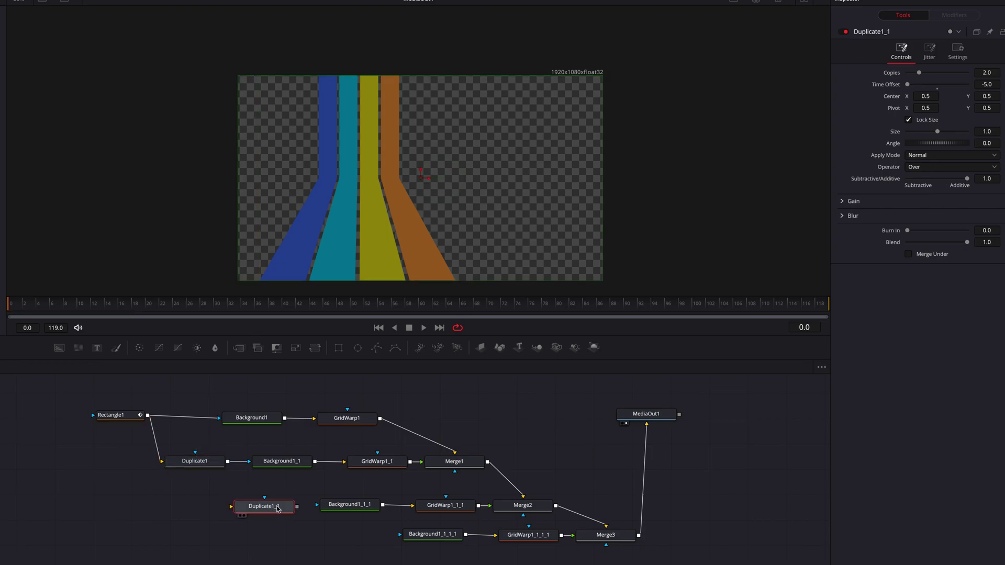
{"action": "left_click", "coordinate": [333, 540]}
{"action": "key", "text": "ctrl+v"}
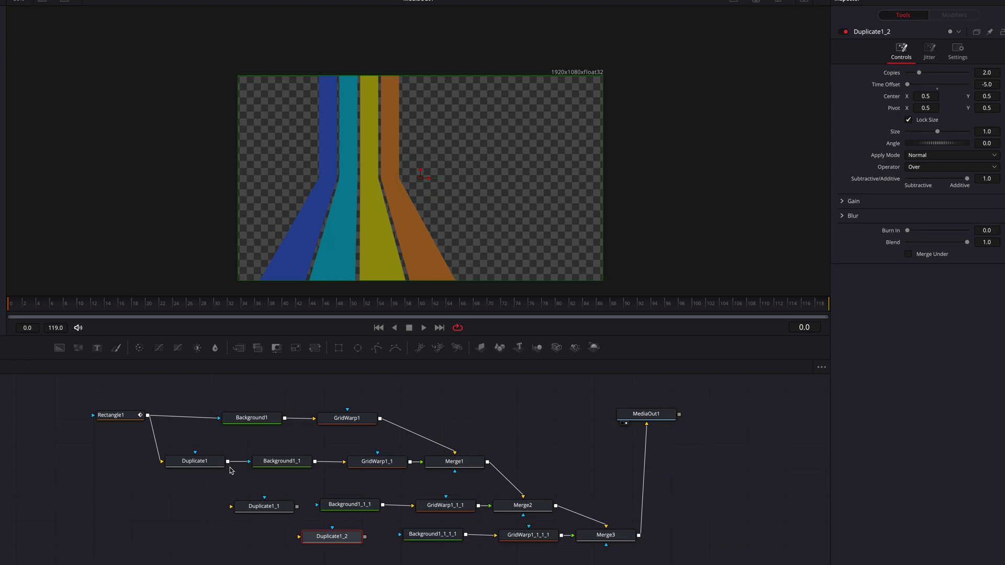
Chain Duplicate1 into Duplicate1_1 and Duplicate1_2, masking the yellow and orange stripes
{"action": "left_click_drag", "start_coordinate": [228, 461], "coordinate": [233, 507]}
{"action": "left_click_drag", "start_coordinate": [297, 506], "coordinate": [410, 540]}
{"action": "left_click_drag", "start_coordinate": [42, 306], "coordinate": [158, 314]}
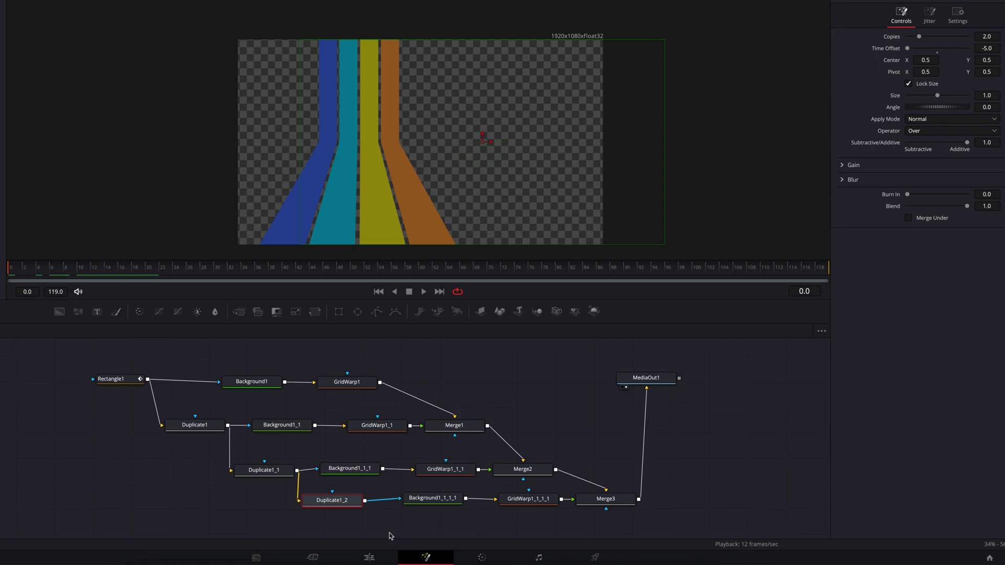
On the Edit page, play the Fusion Composition clip from the start three times
{"action": "left_click", "coordinate": [369, 557]}
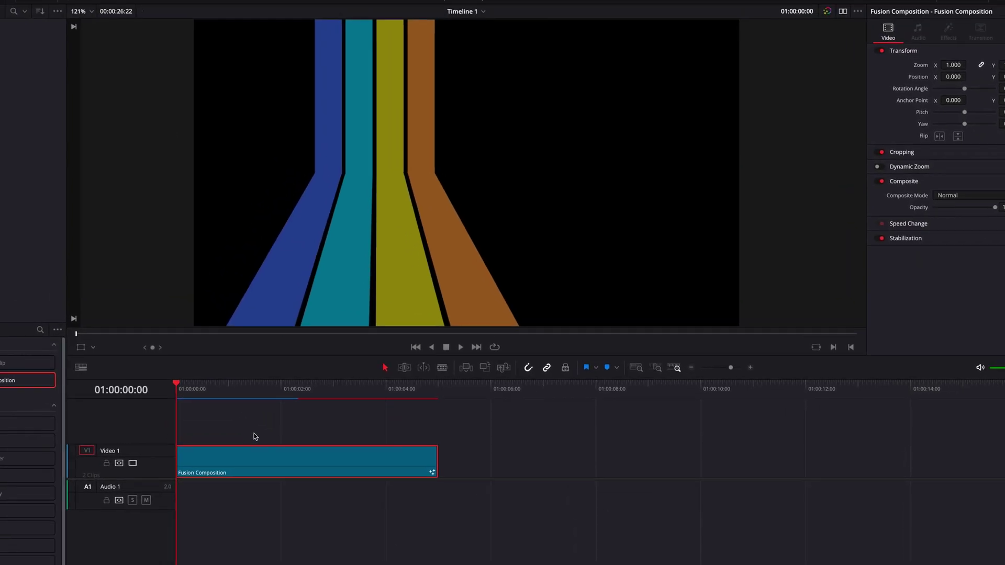
{"action": "key", "text": "space"}
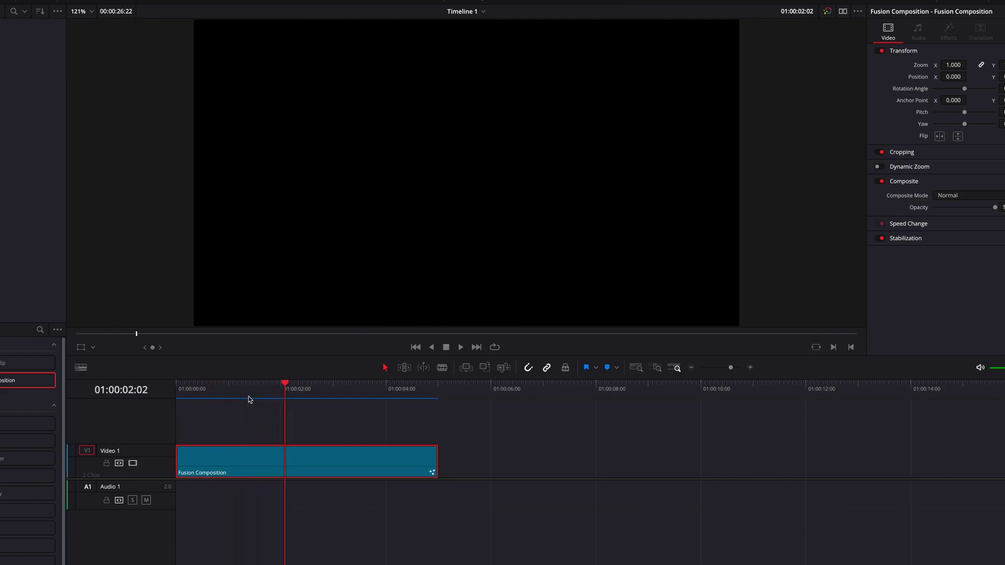
{"action": "key", "text": "space"}
{"action": "key", "text": "Home"}
{"action": "key", "text": "space"}
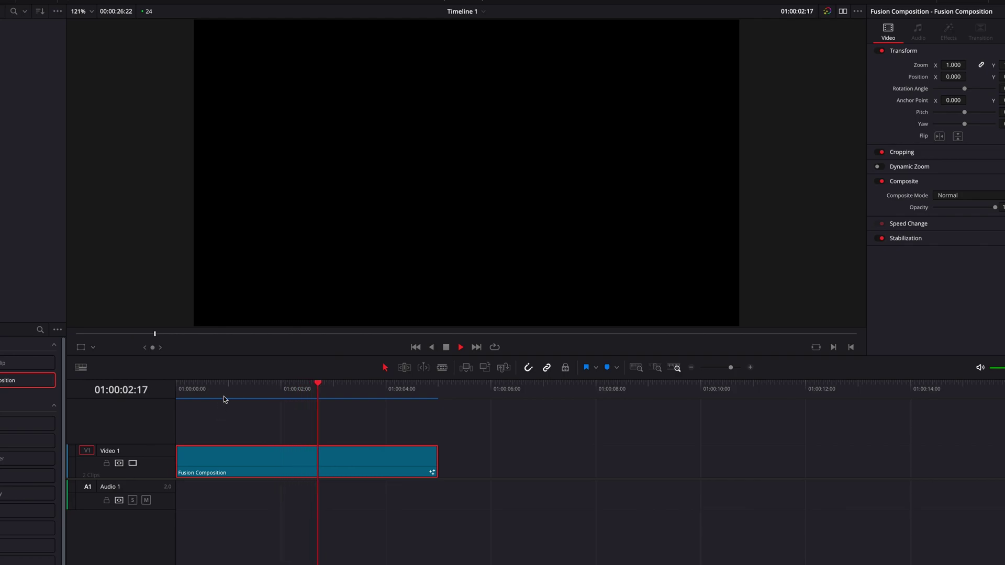
{"action": "key", "text": "space"}
{"action": "key", "text": "Home"}
{"action": "key", "text": "space"}
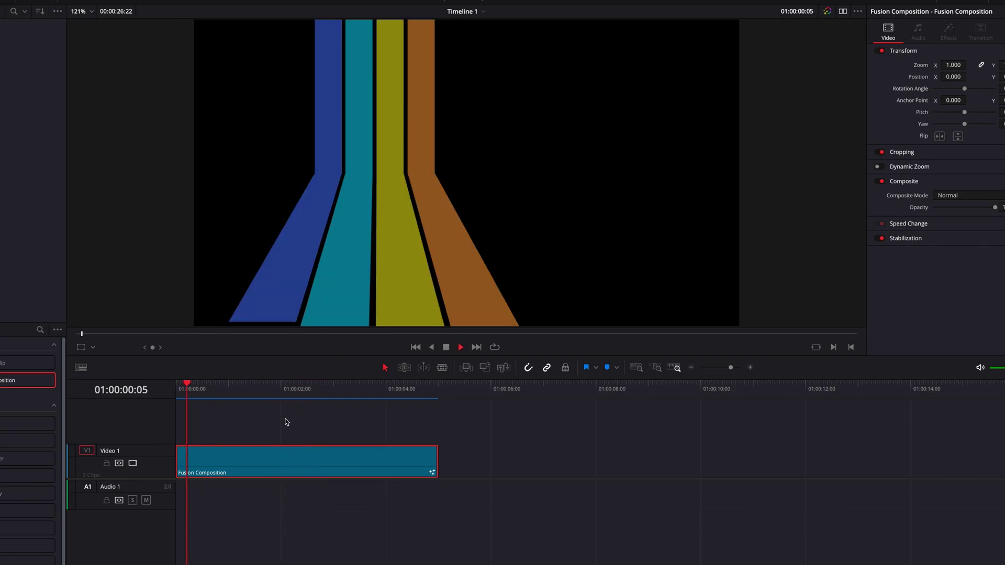